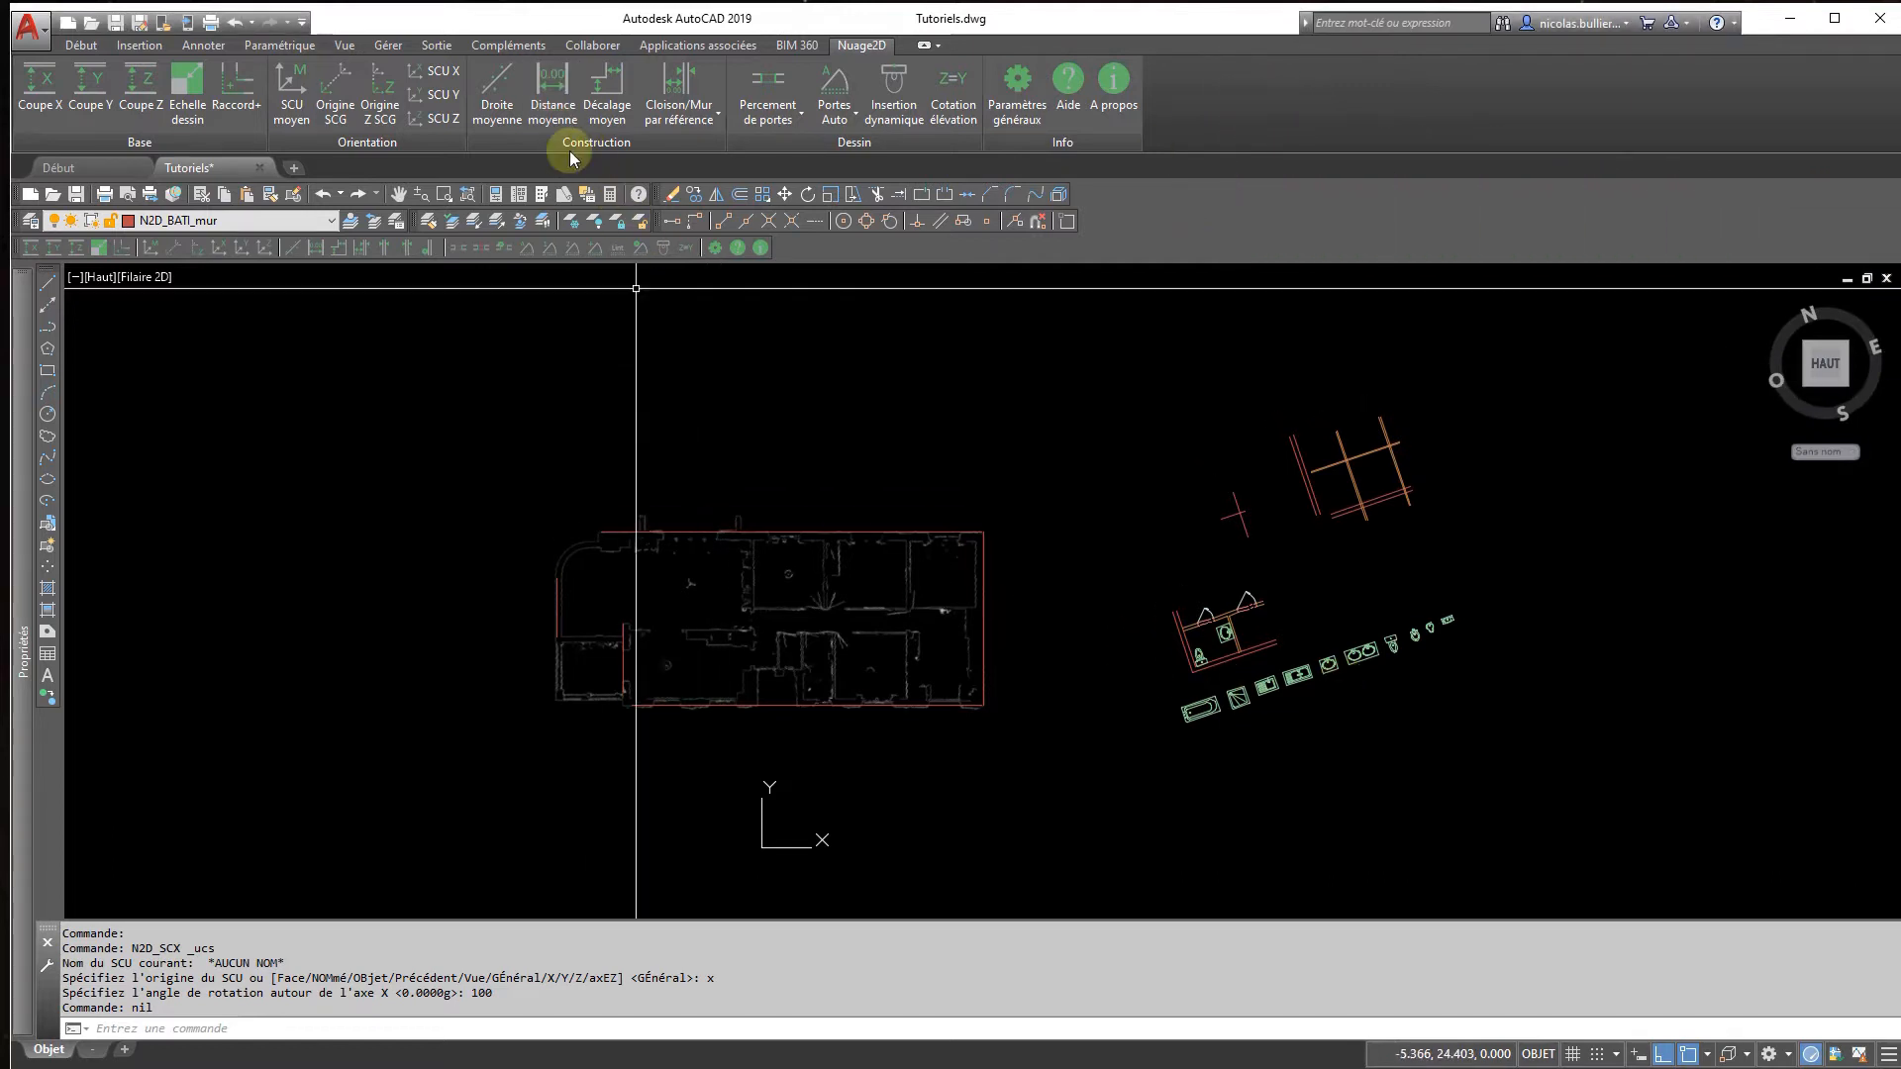
Step: Apply Distance moyenne to the building's two long horizontal outer walls, accepting the proposed 7.66 m distance and adjusting them about their axis
{"action": "left_click", "coordinate": [553, 109]}
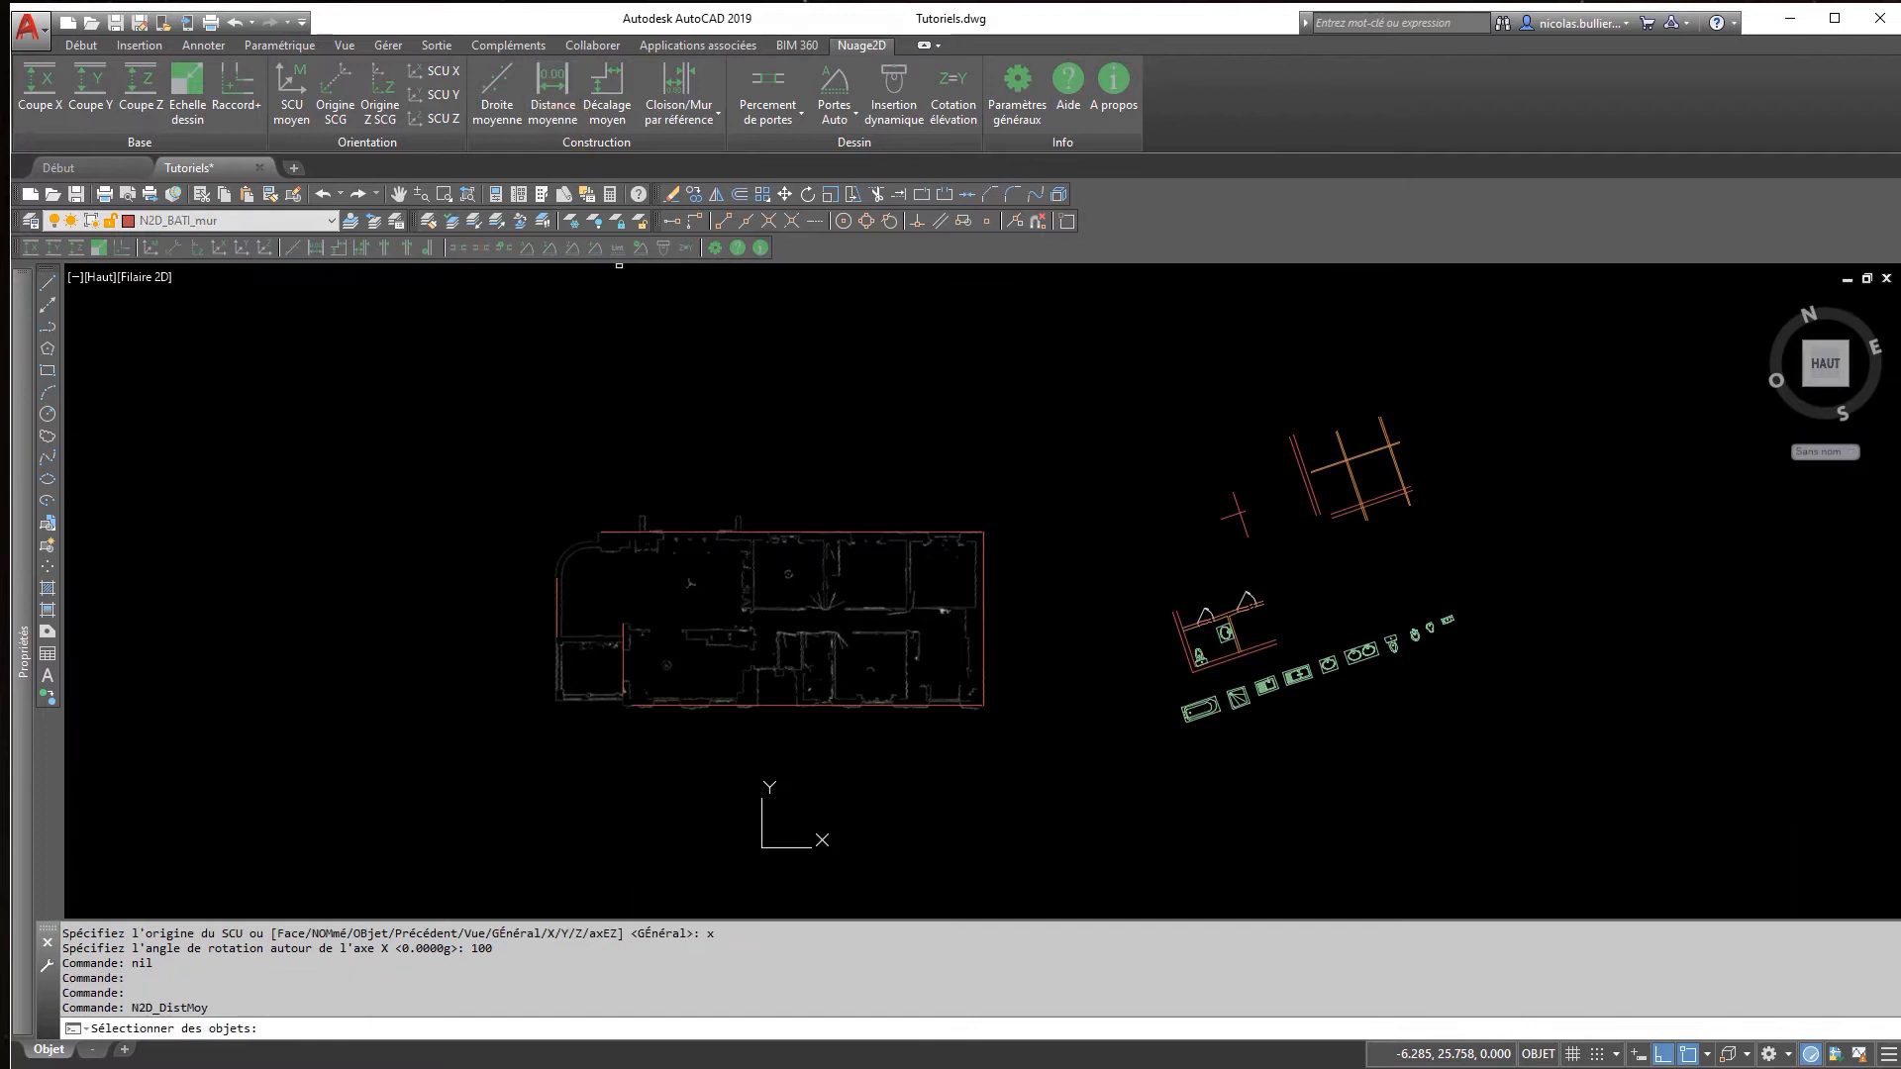
{"action": "left_click", "coordinate": [849, 756]}
{"action": "left_click", "coordinate": [769, 493]}
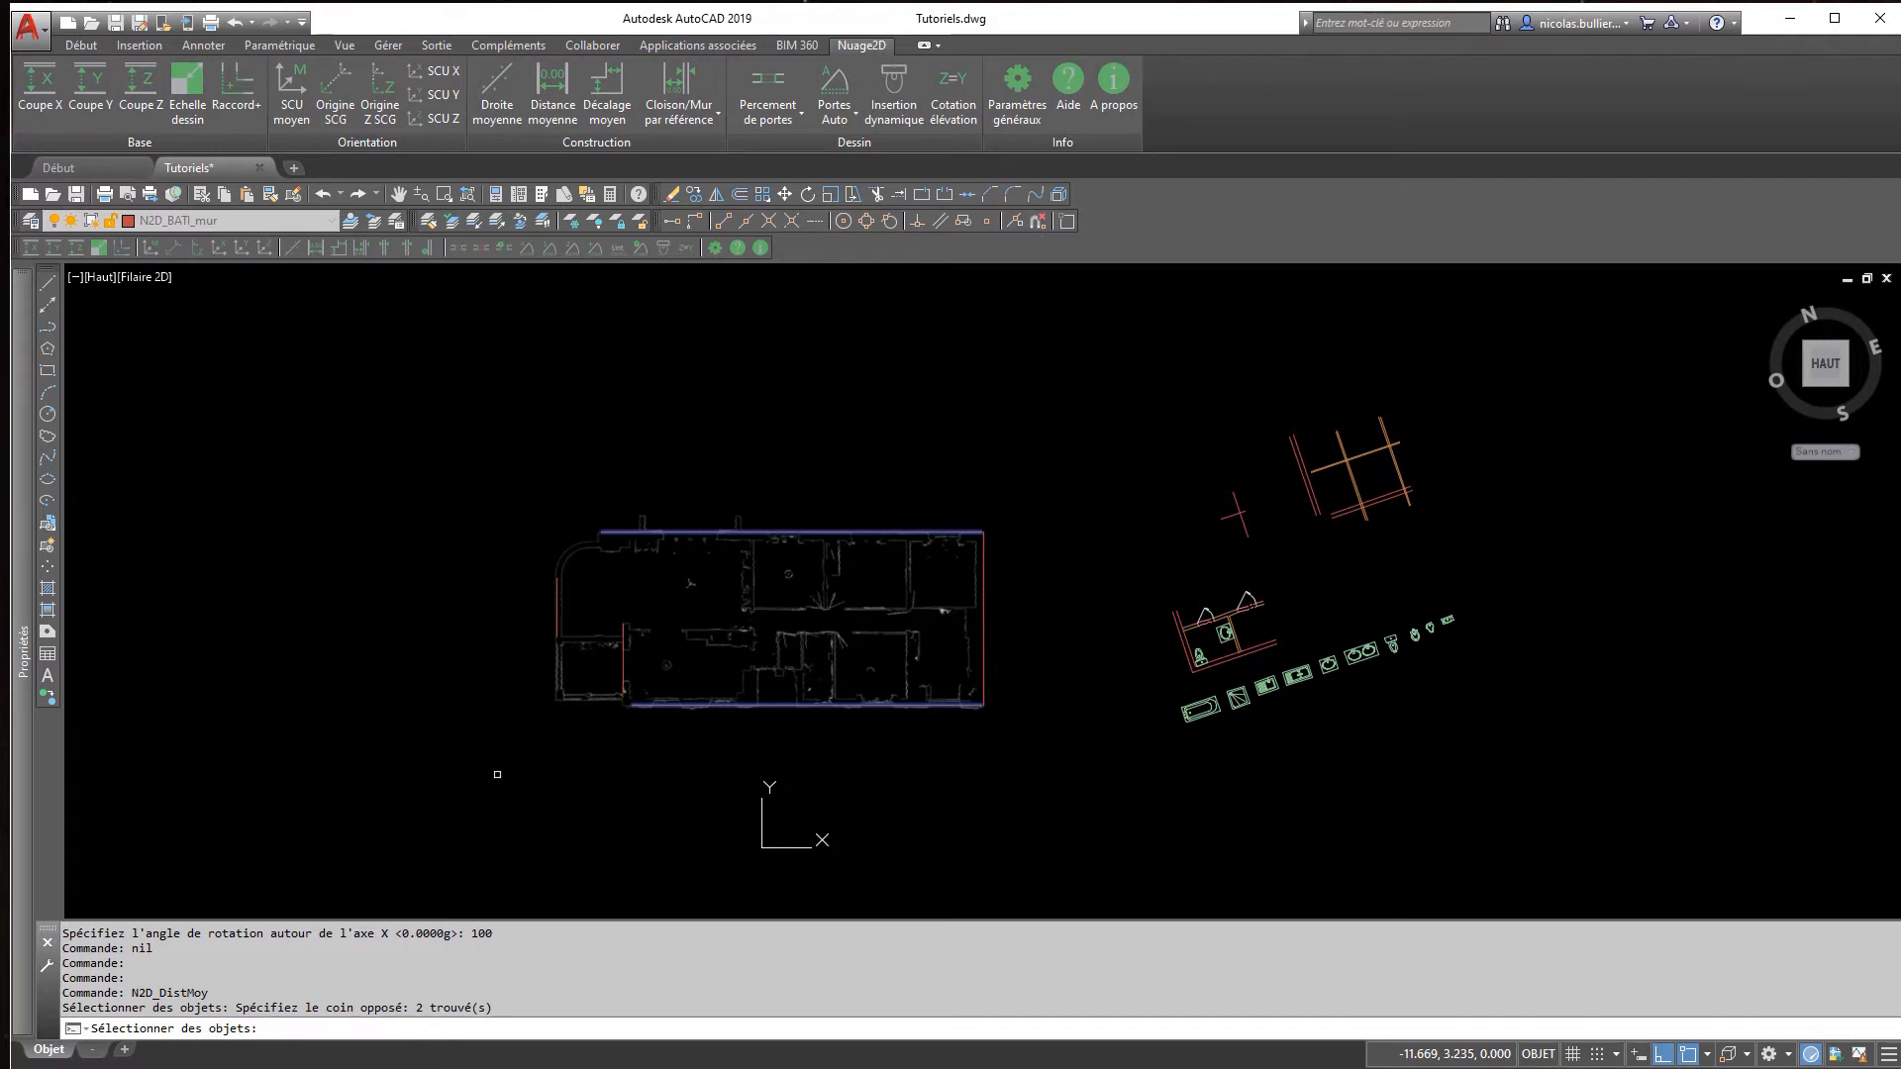
{"action": "key", "text": "Return"}
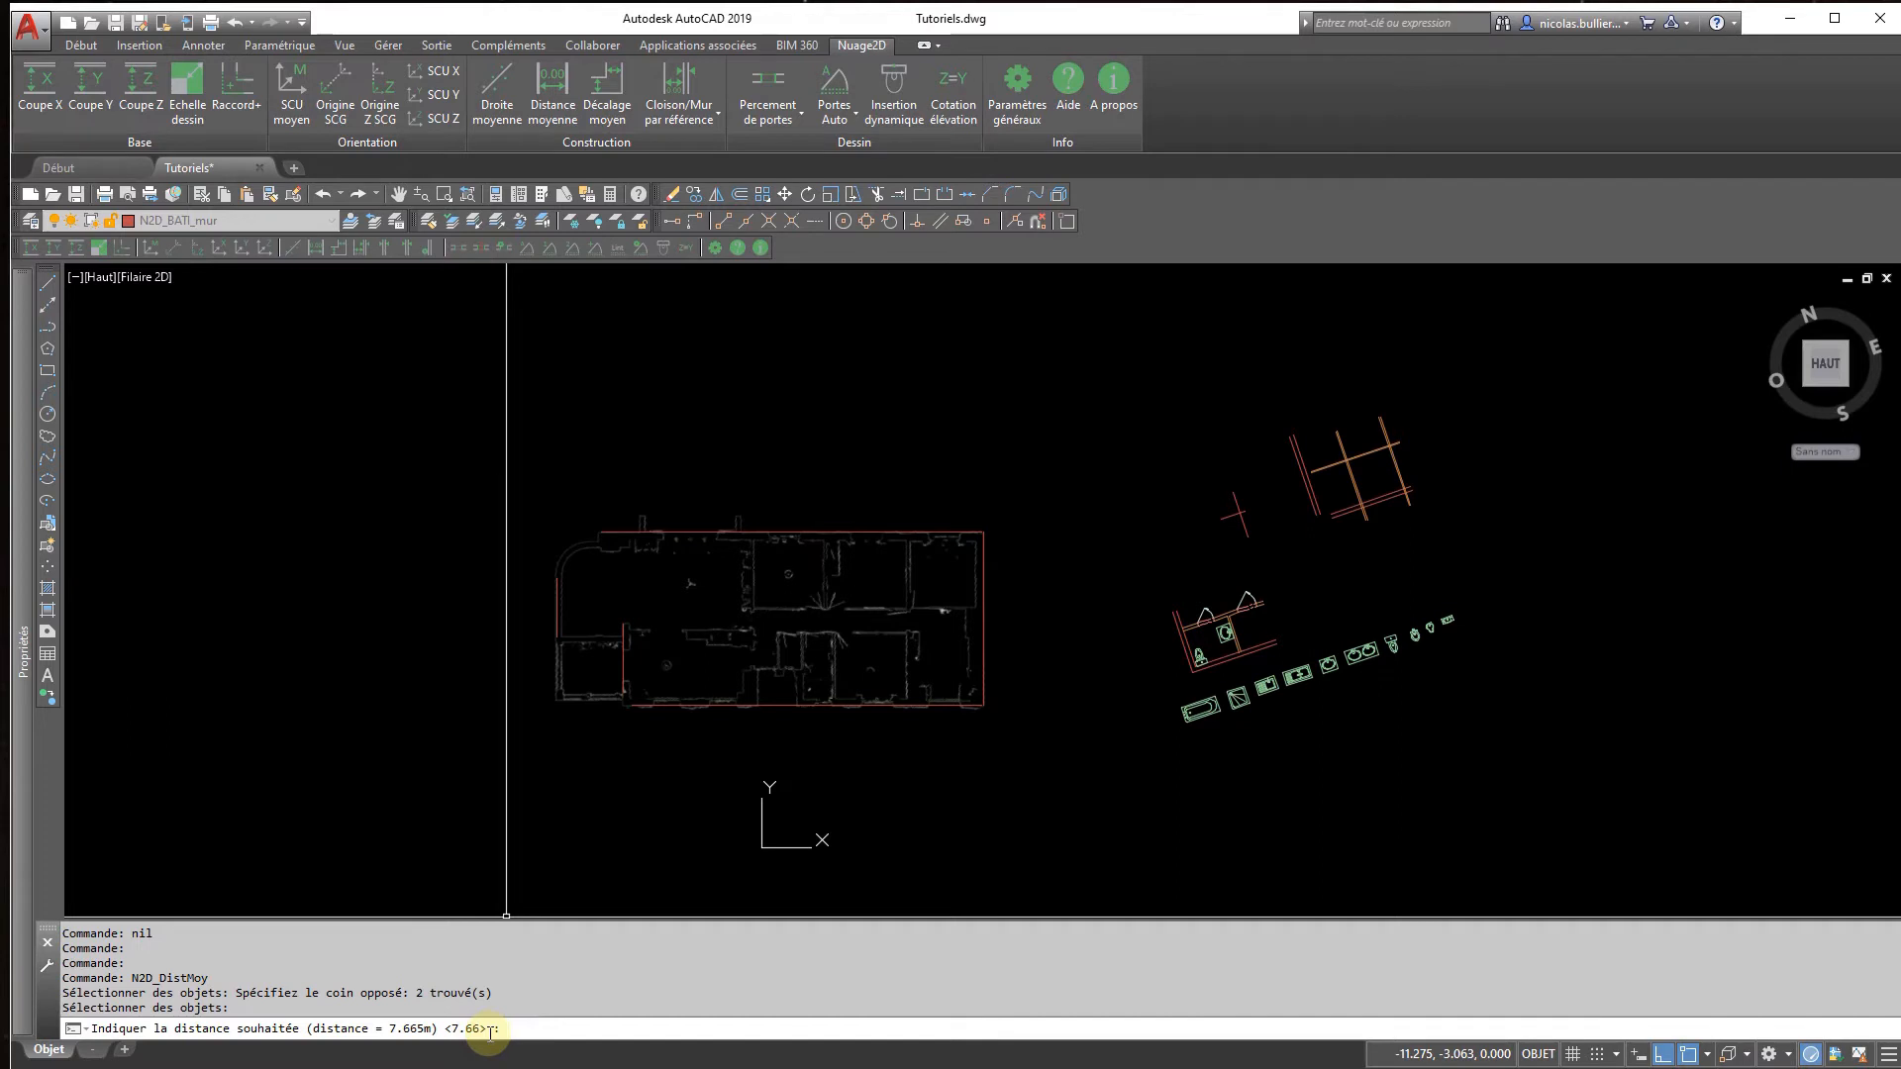
{"action": "key", "text": "Return"}
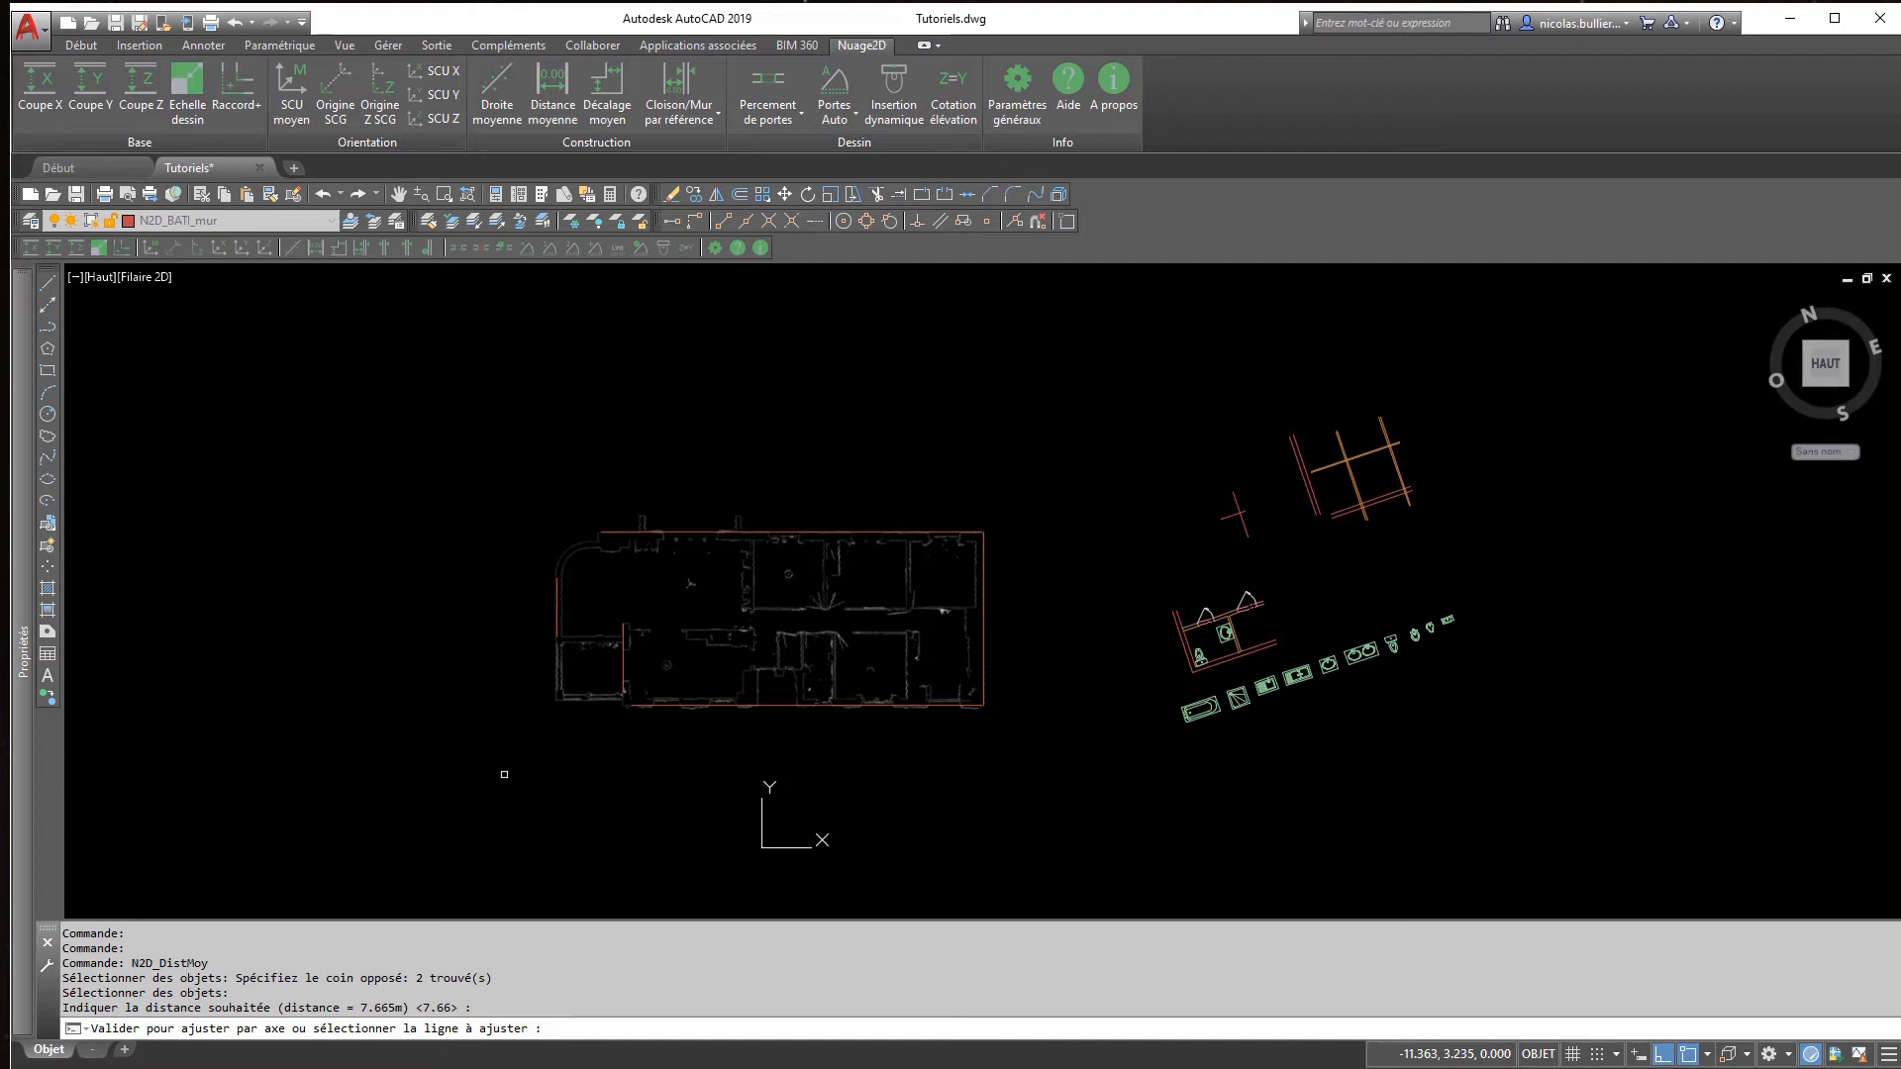
{"action": "key", "text": "Return"}
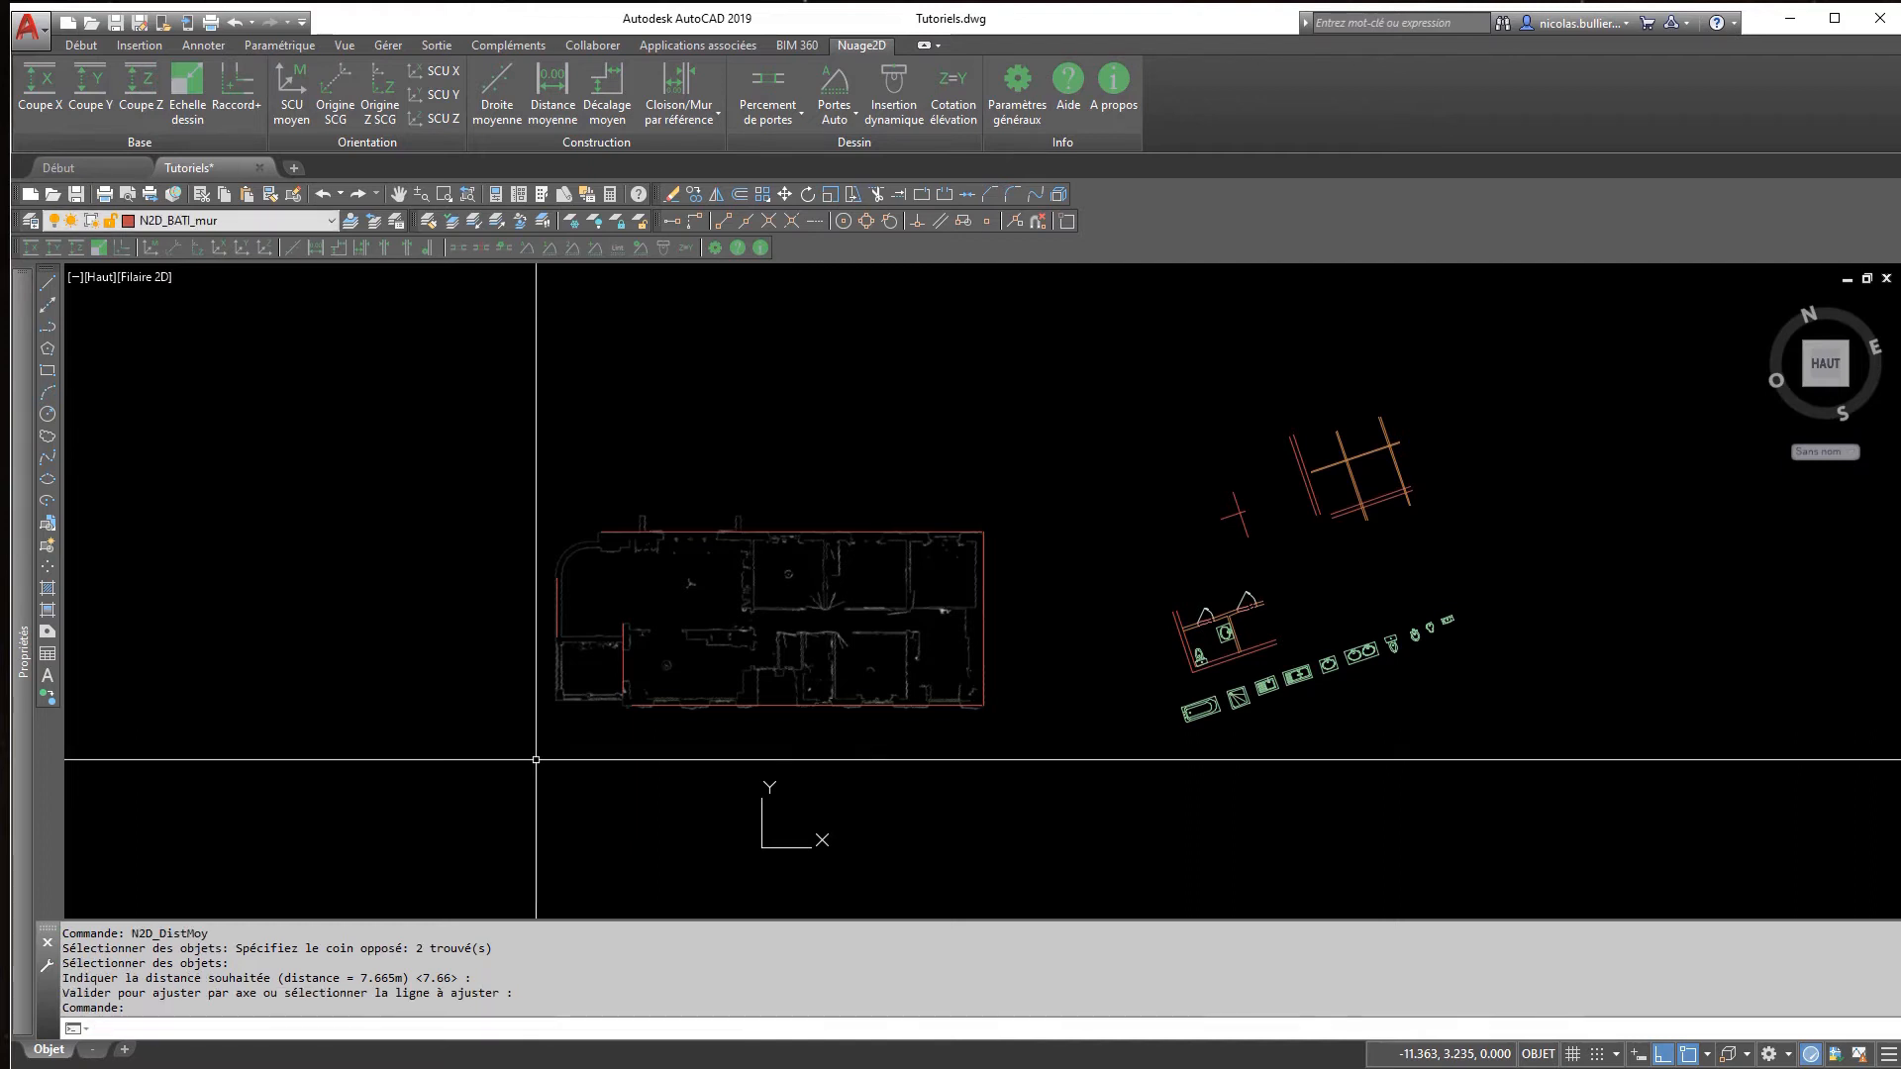
{"action": "left_click", "coordinate": [869, 763]}
{"action": "left_click", "coordinate": [778, 467]}
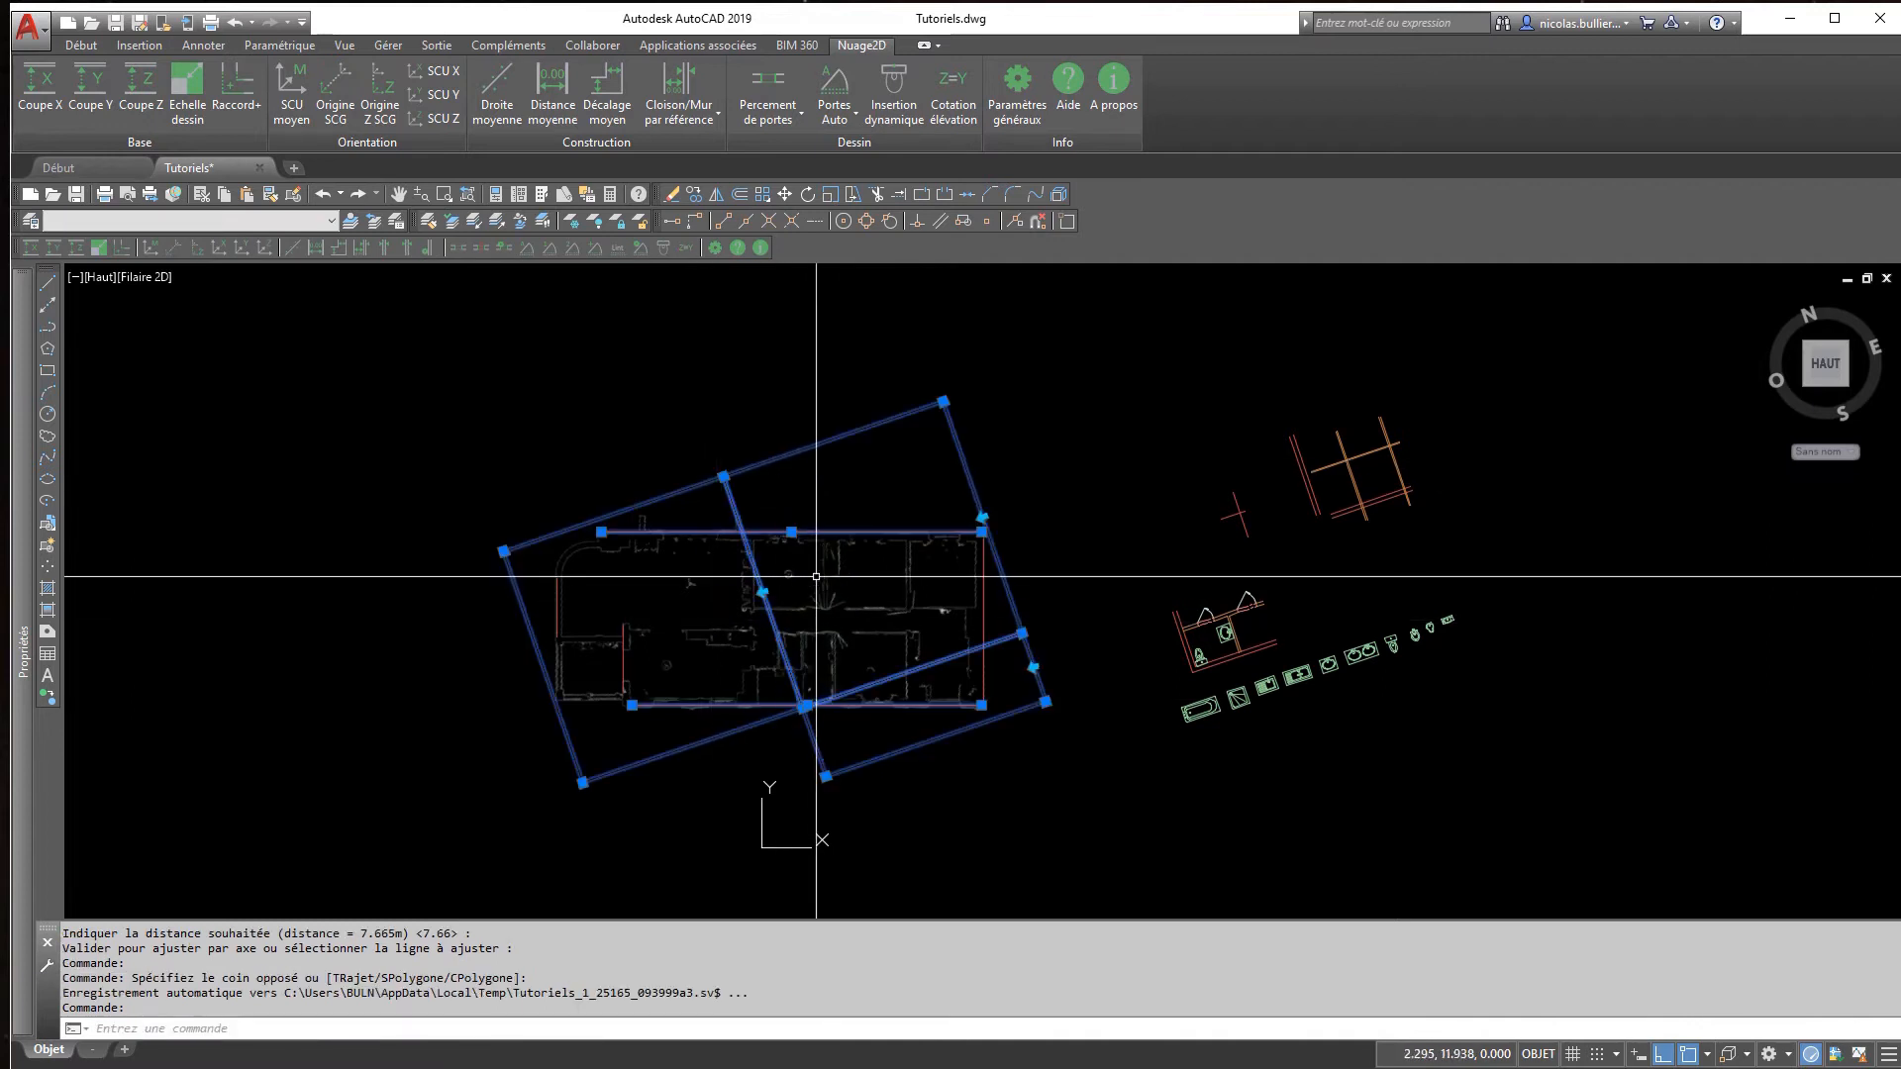
{"action": "key", "text": "Delete"}
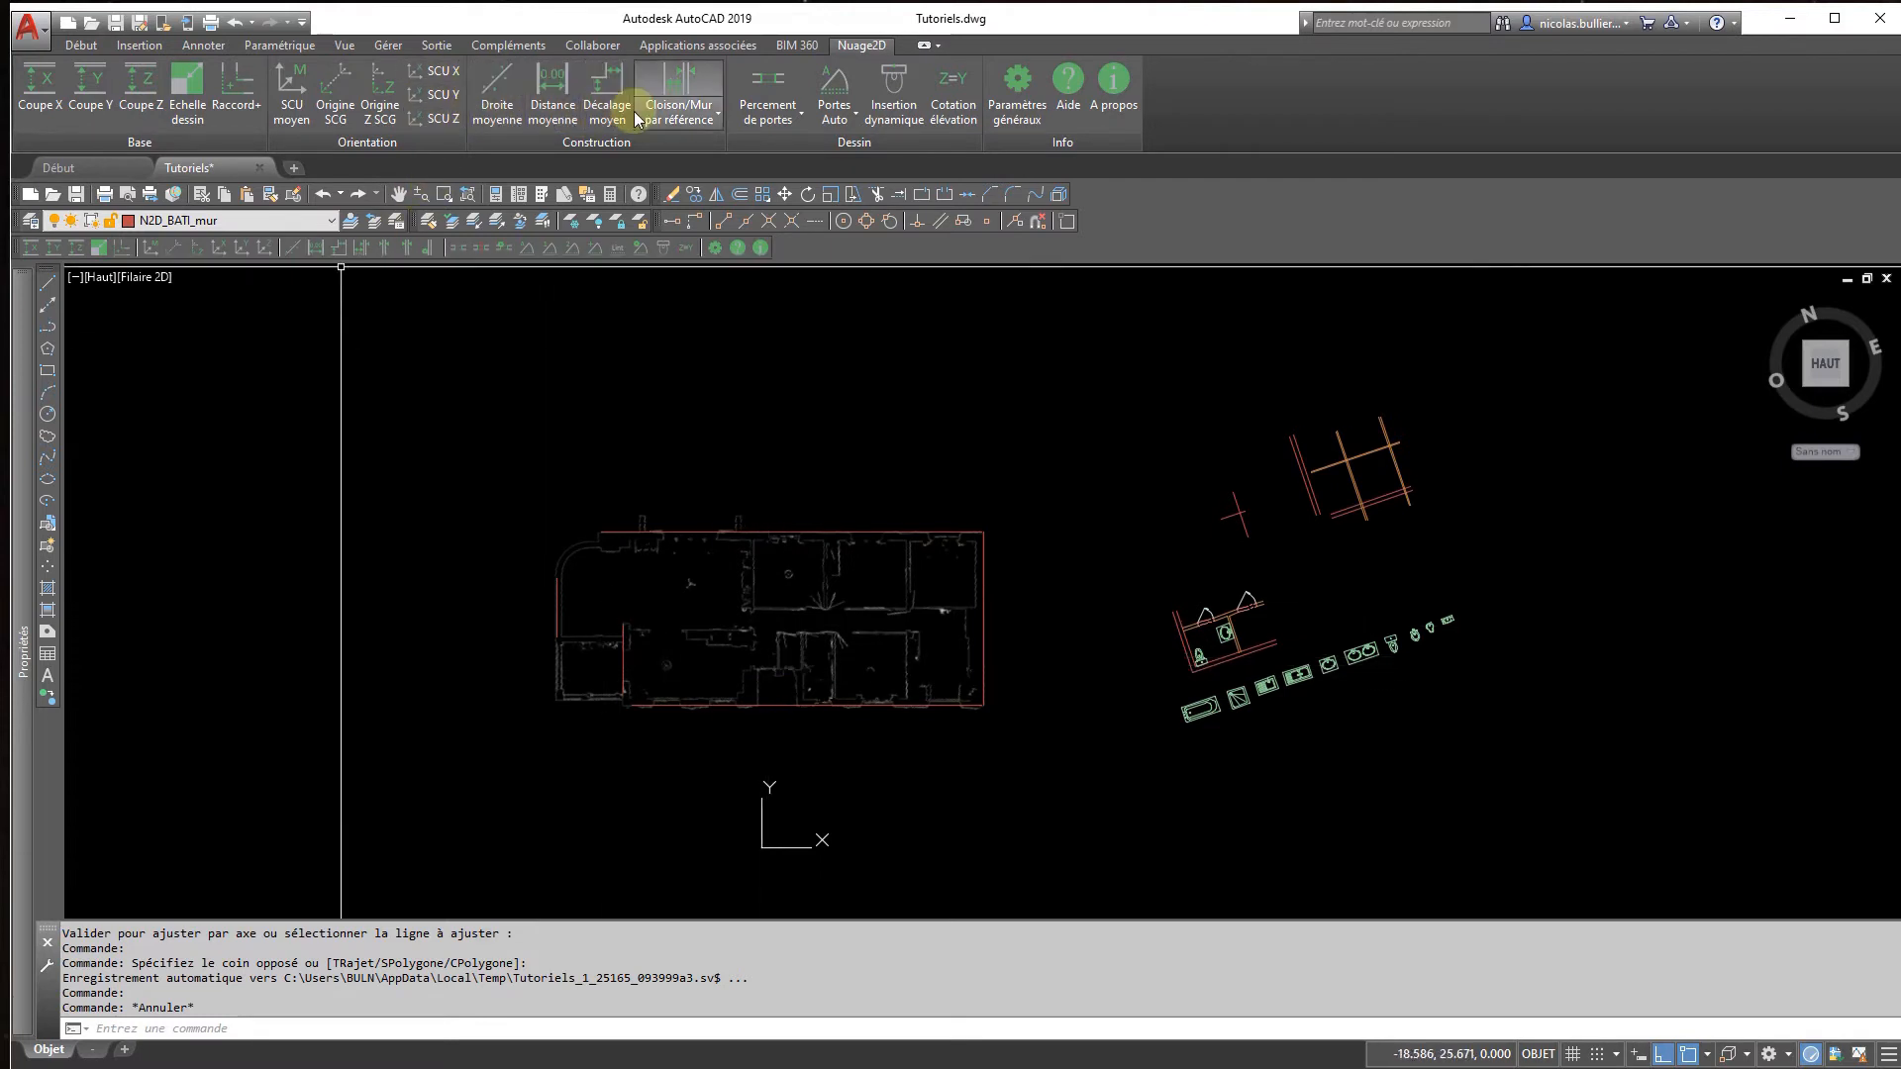
Step: Apply Distance moyenne between the eastern outer wall and the short vertical wall beside the small southwest room, accepting 15.93 m and axis adjustment
{"action": "left_click", "coordinate": [553, 94]}
{"action": "left_click", "coordinate": [1035, 670]}
{"action": "left_click", "coordinate": [591, 650]}
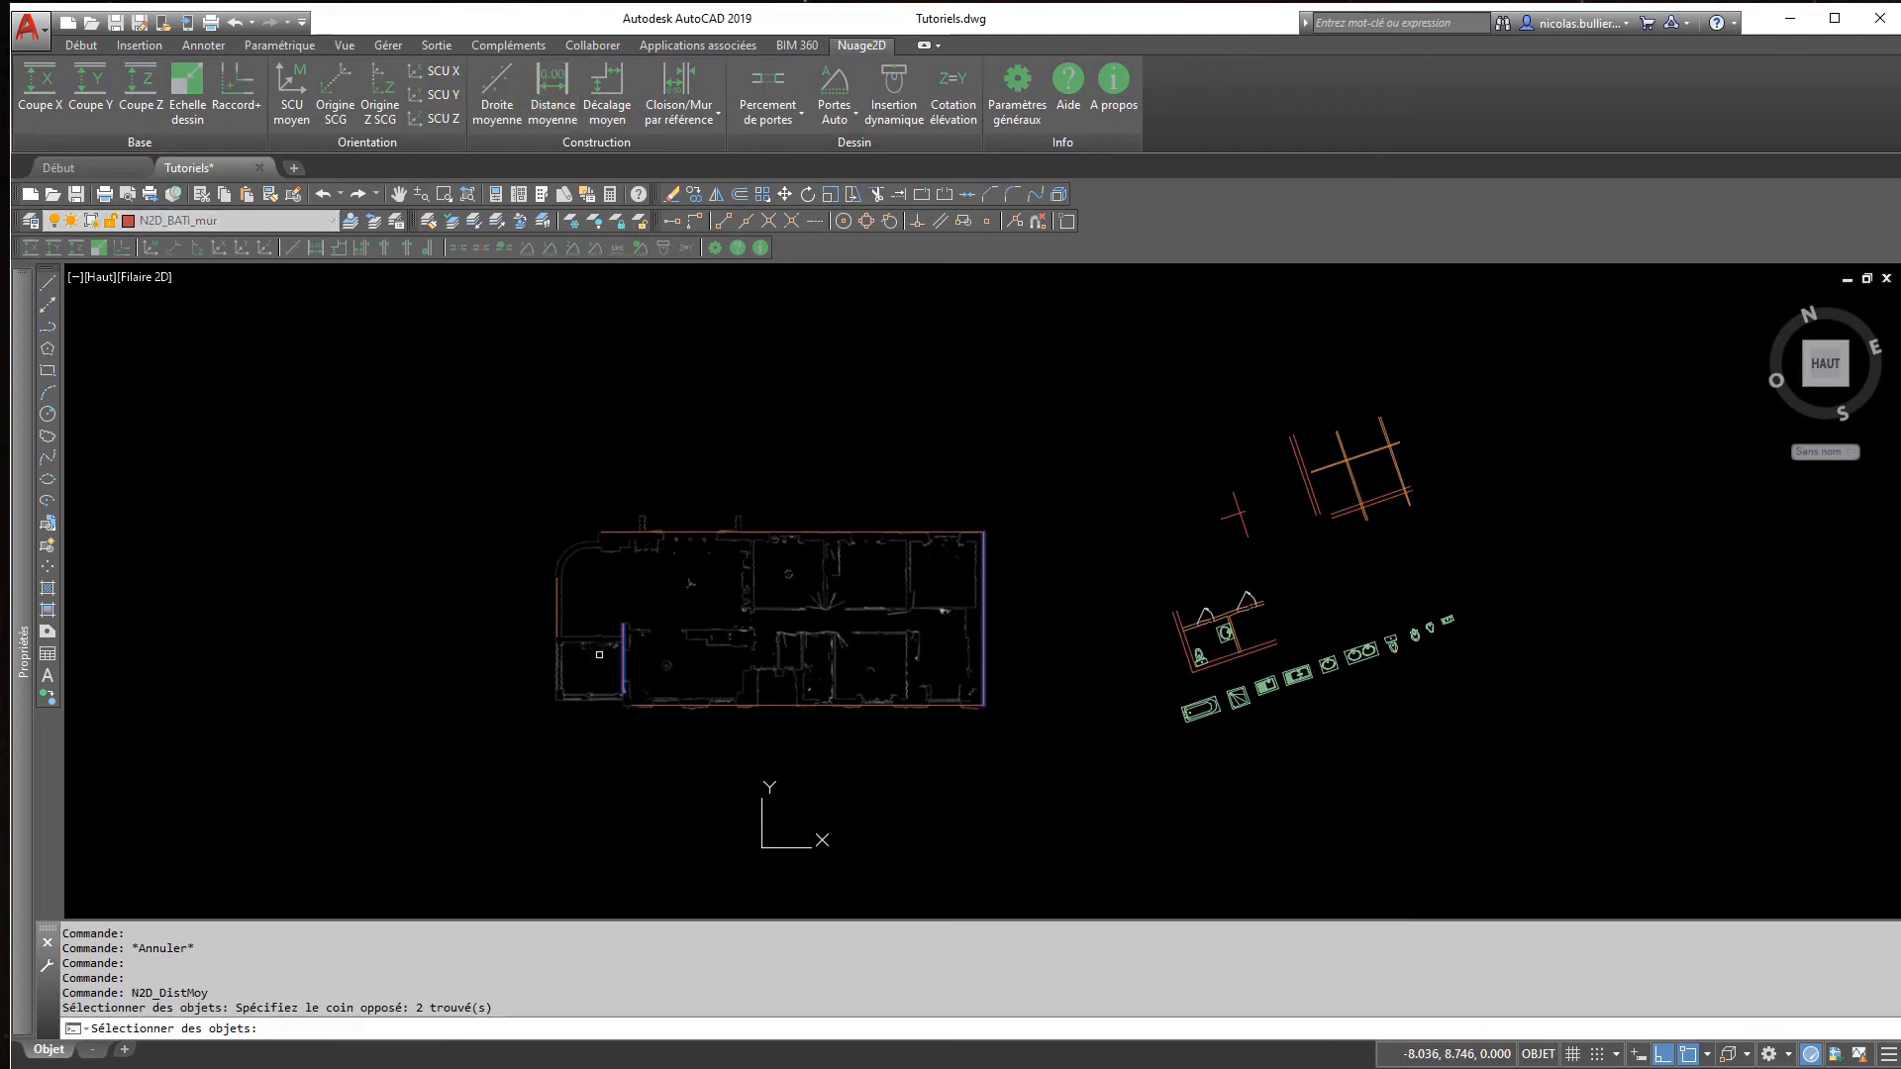
{"action": "key", "text": "Return"}
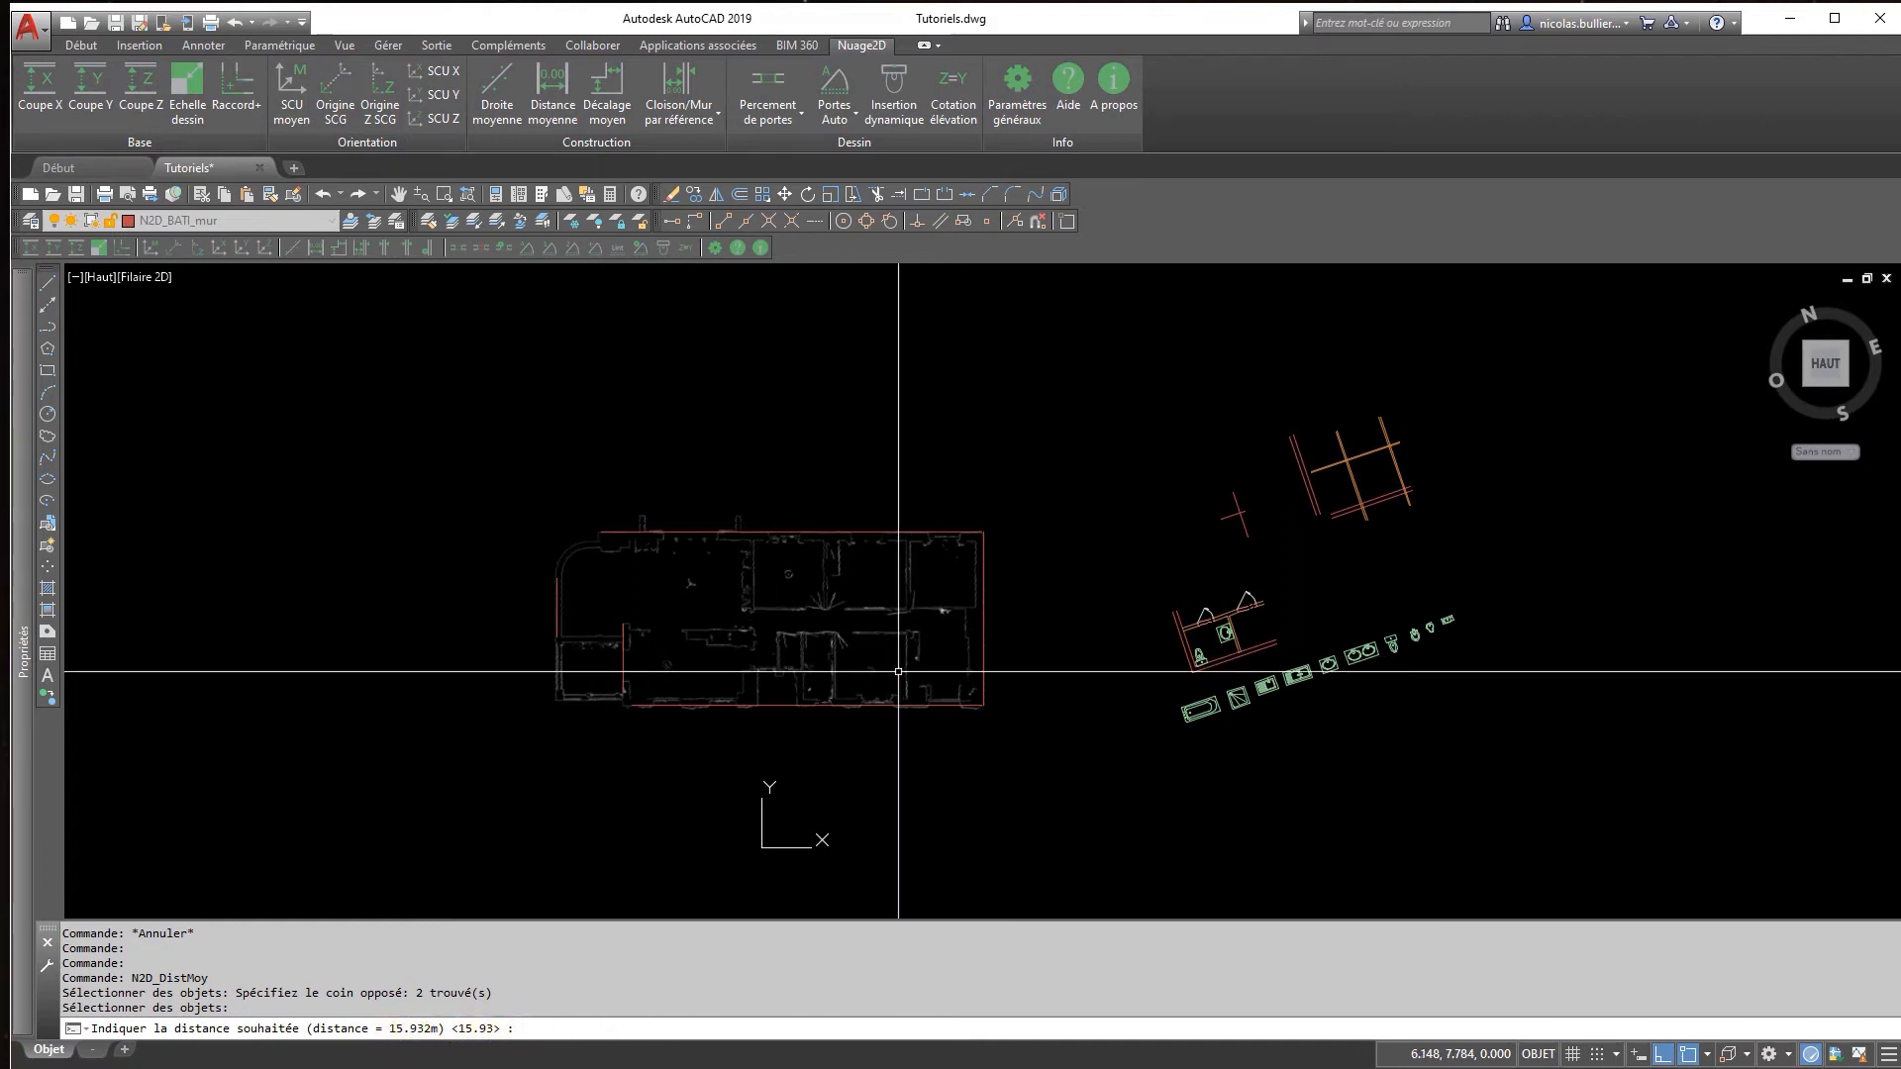
{"action": "key", "text": "Return"}
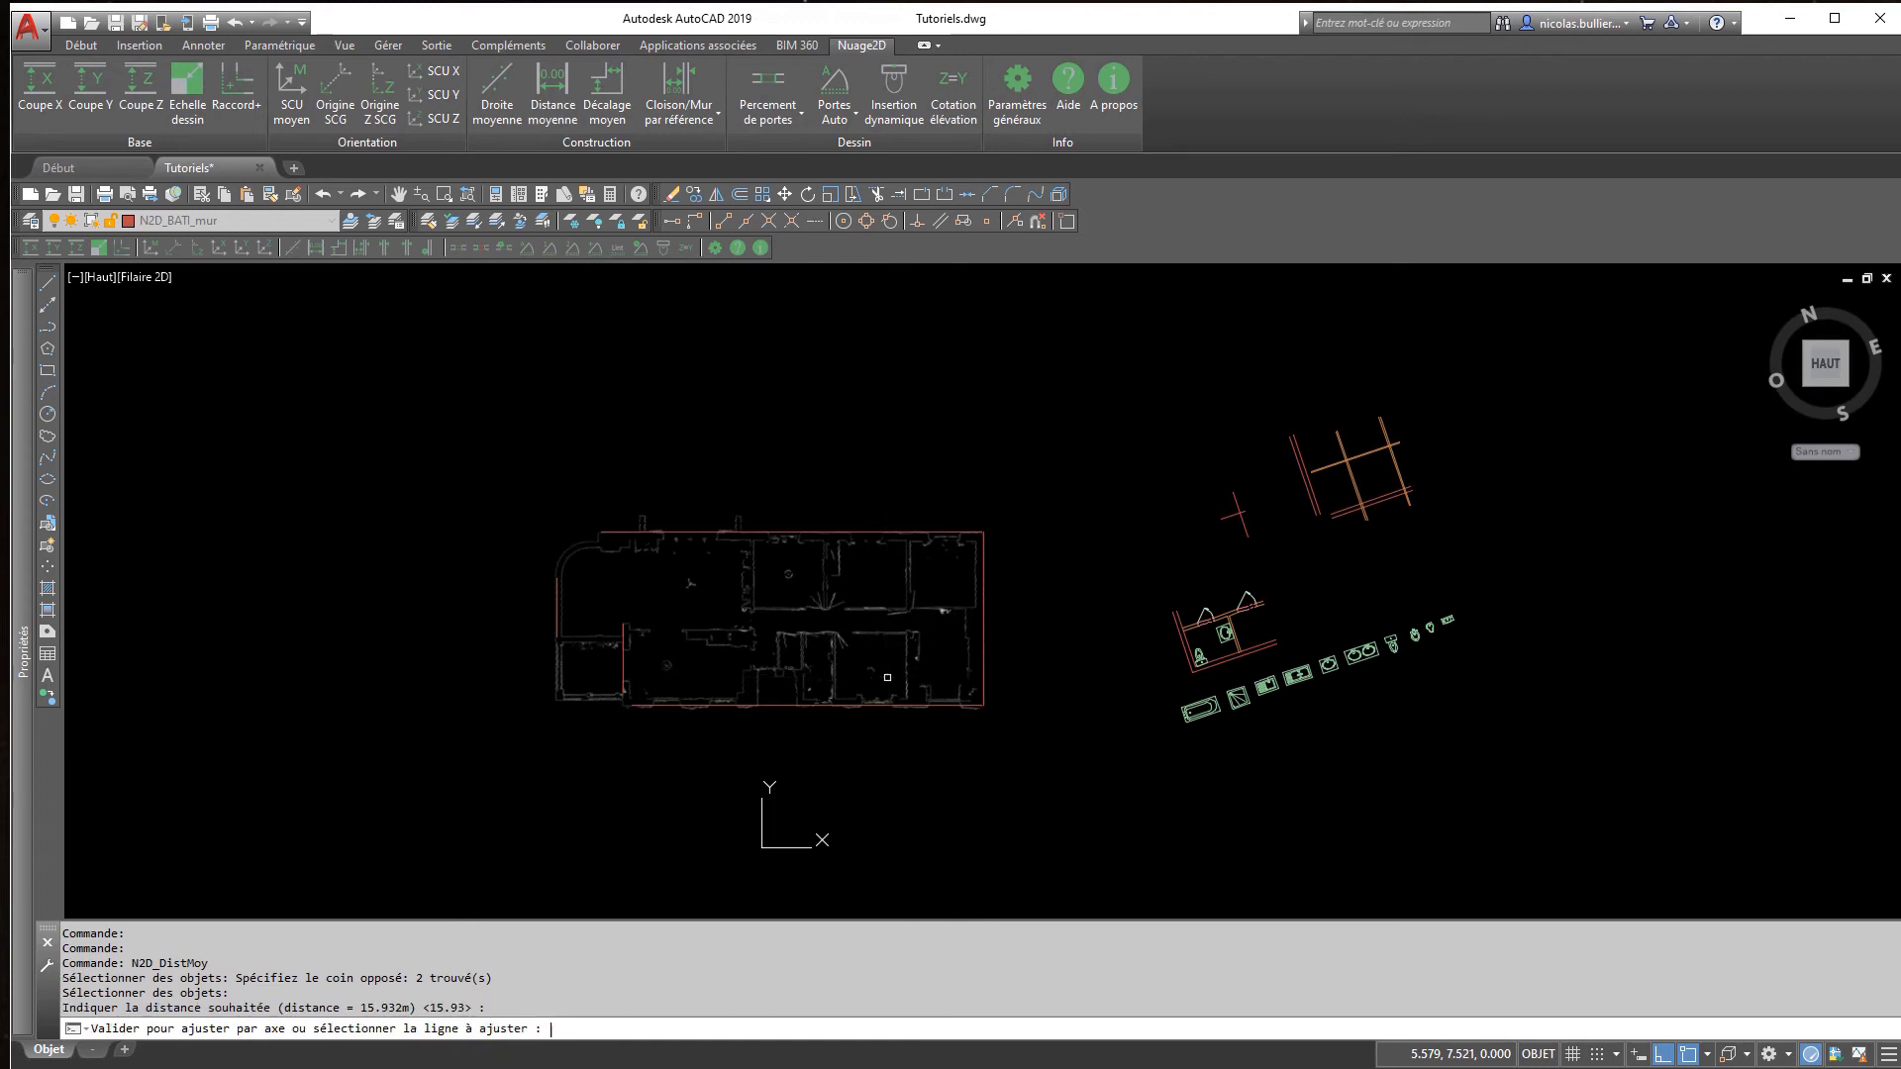
{"action": "key", "text": "Return"}
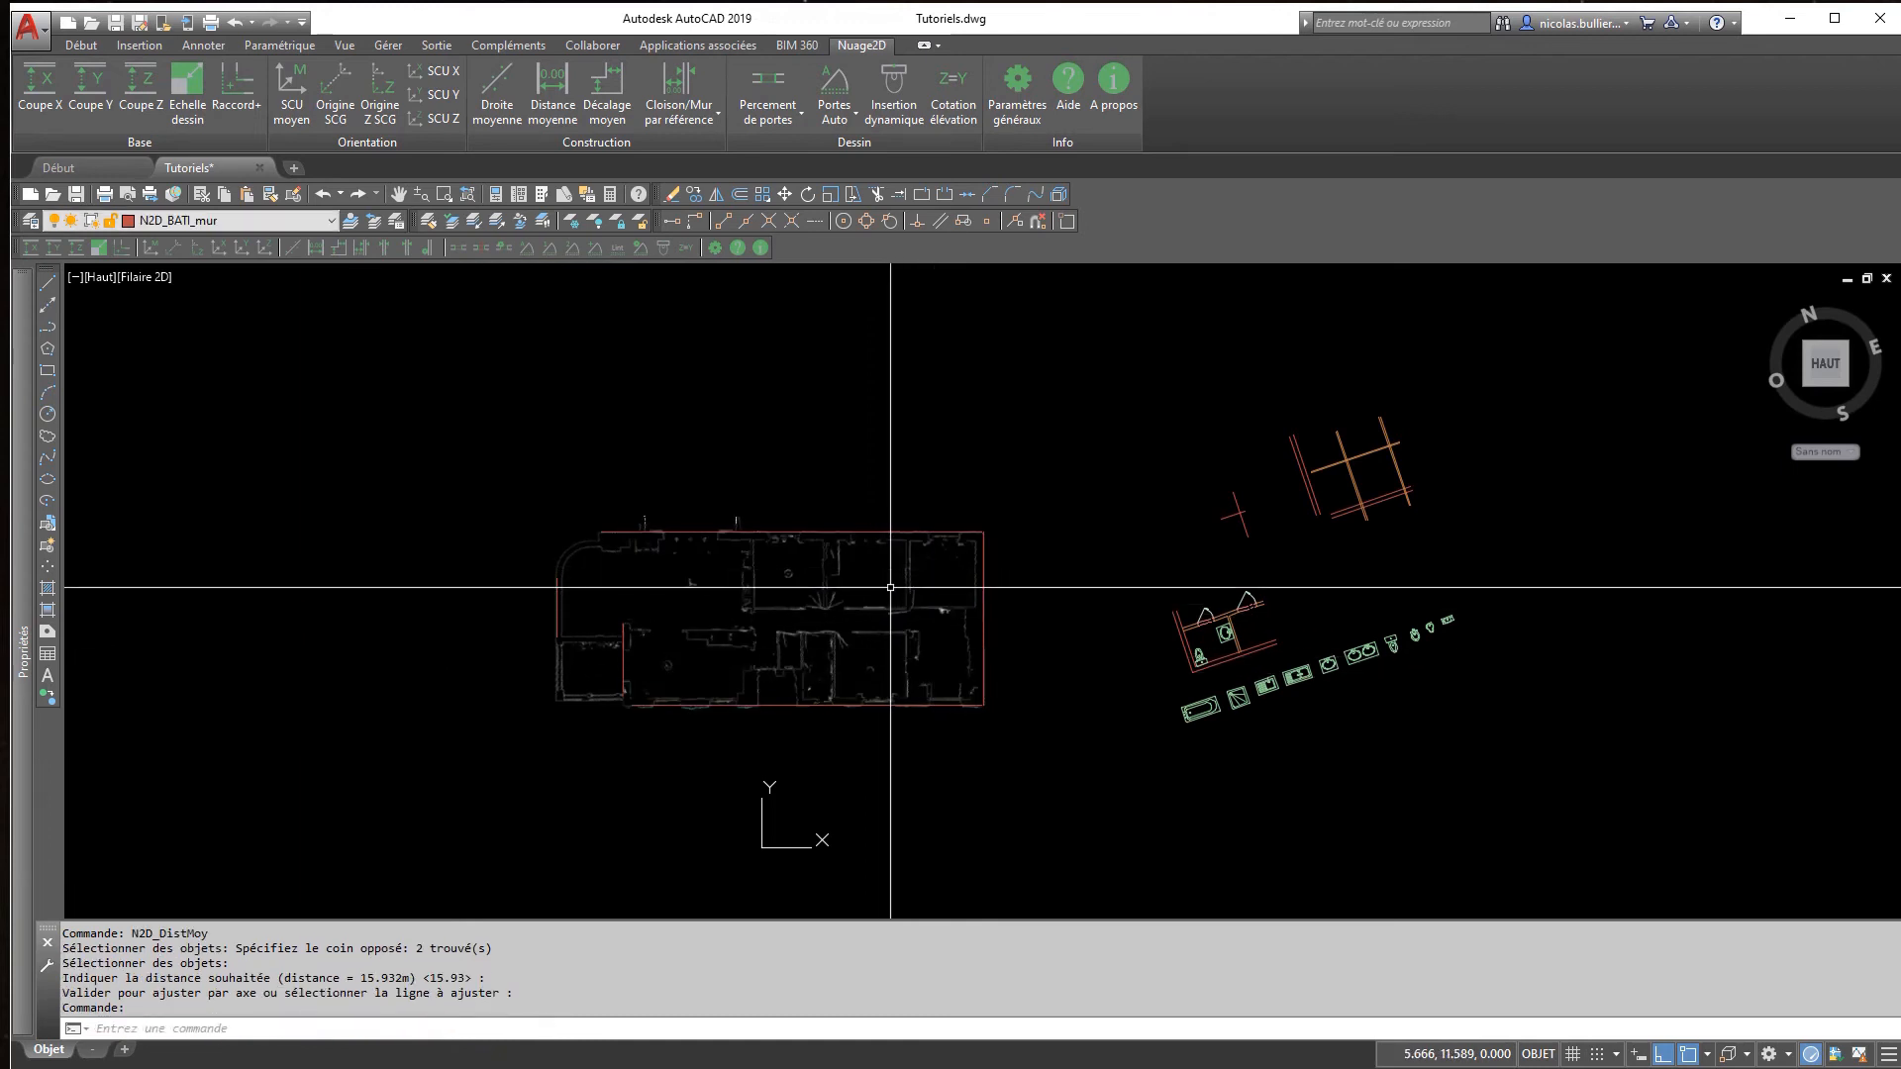
Step: Apply Distance moyenne between the building's eastern and westernmost outer walls, accepting 18.89 m and adjusting both about their axis
{"action": "key", "text": "Return"}
{"action": "left_click", "coordinate": [1021, 606]}
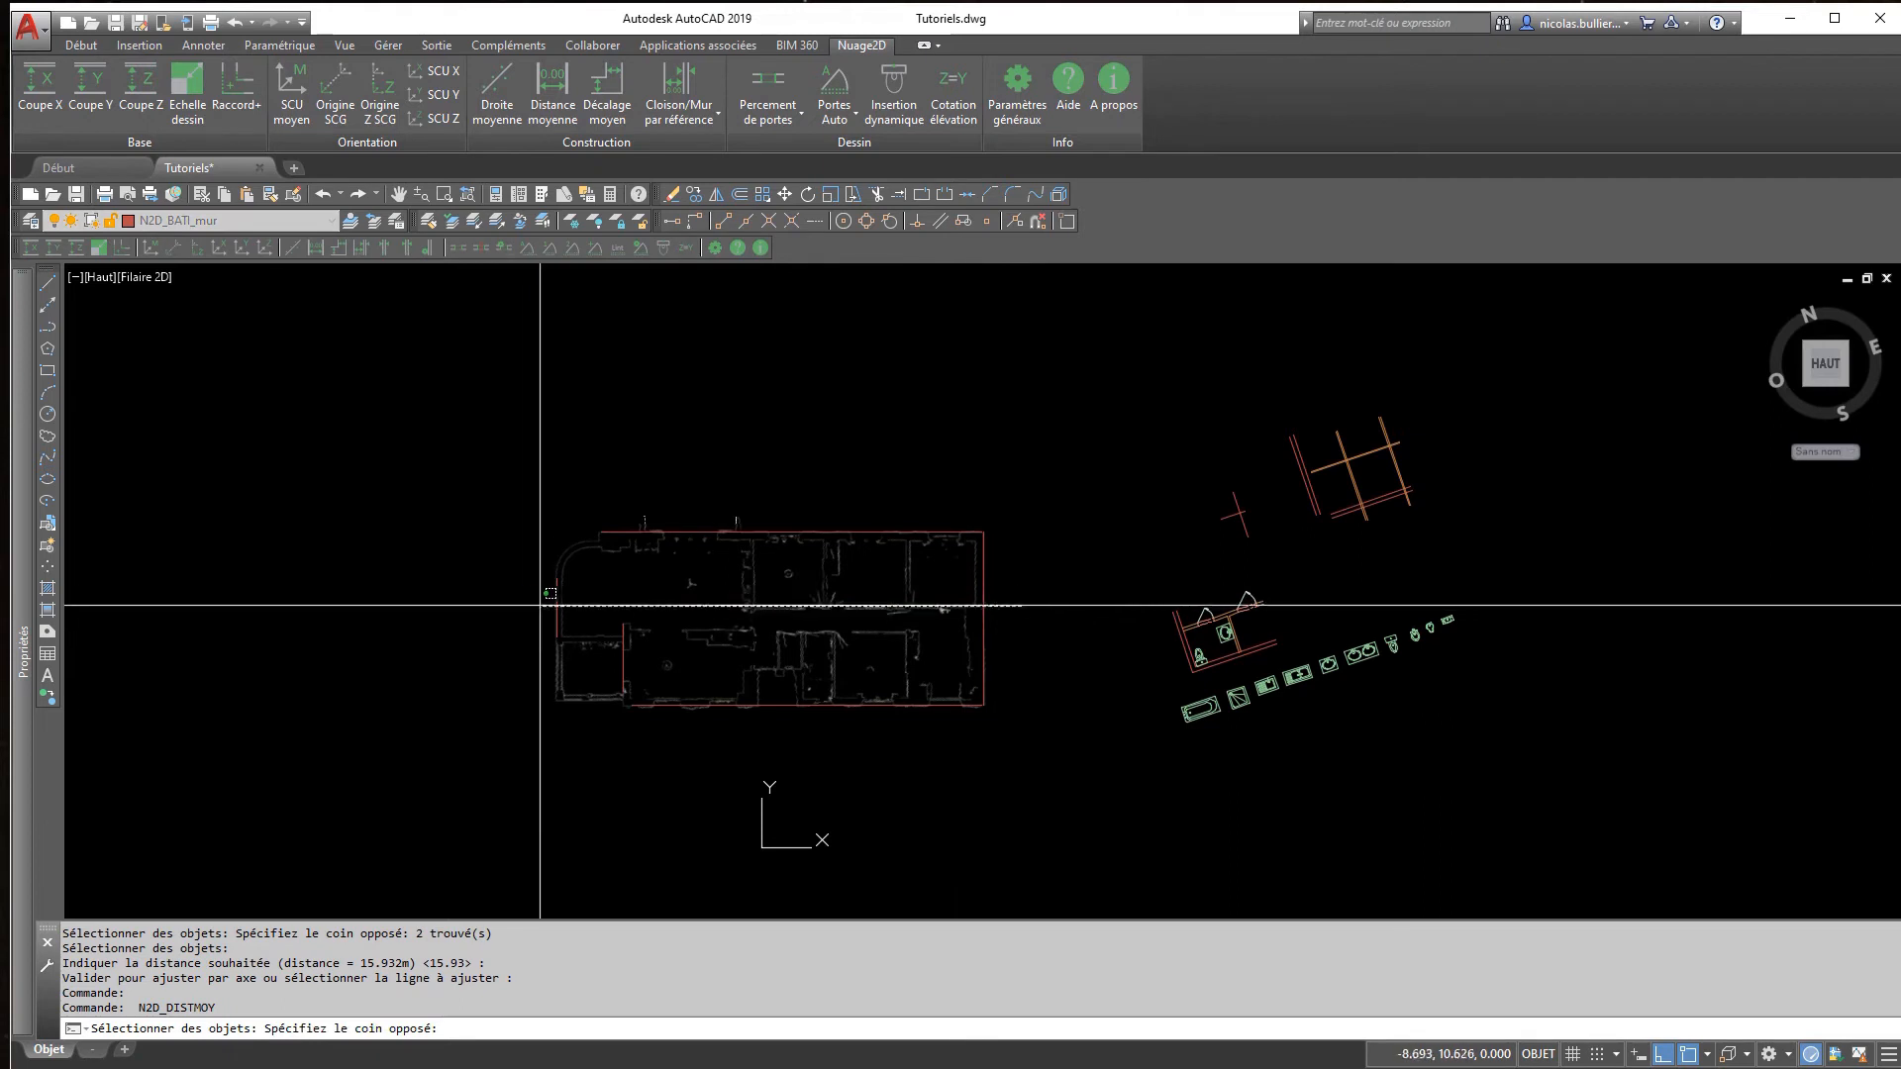
{"action": "left_click", "coordinate": [505, 584]}
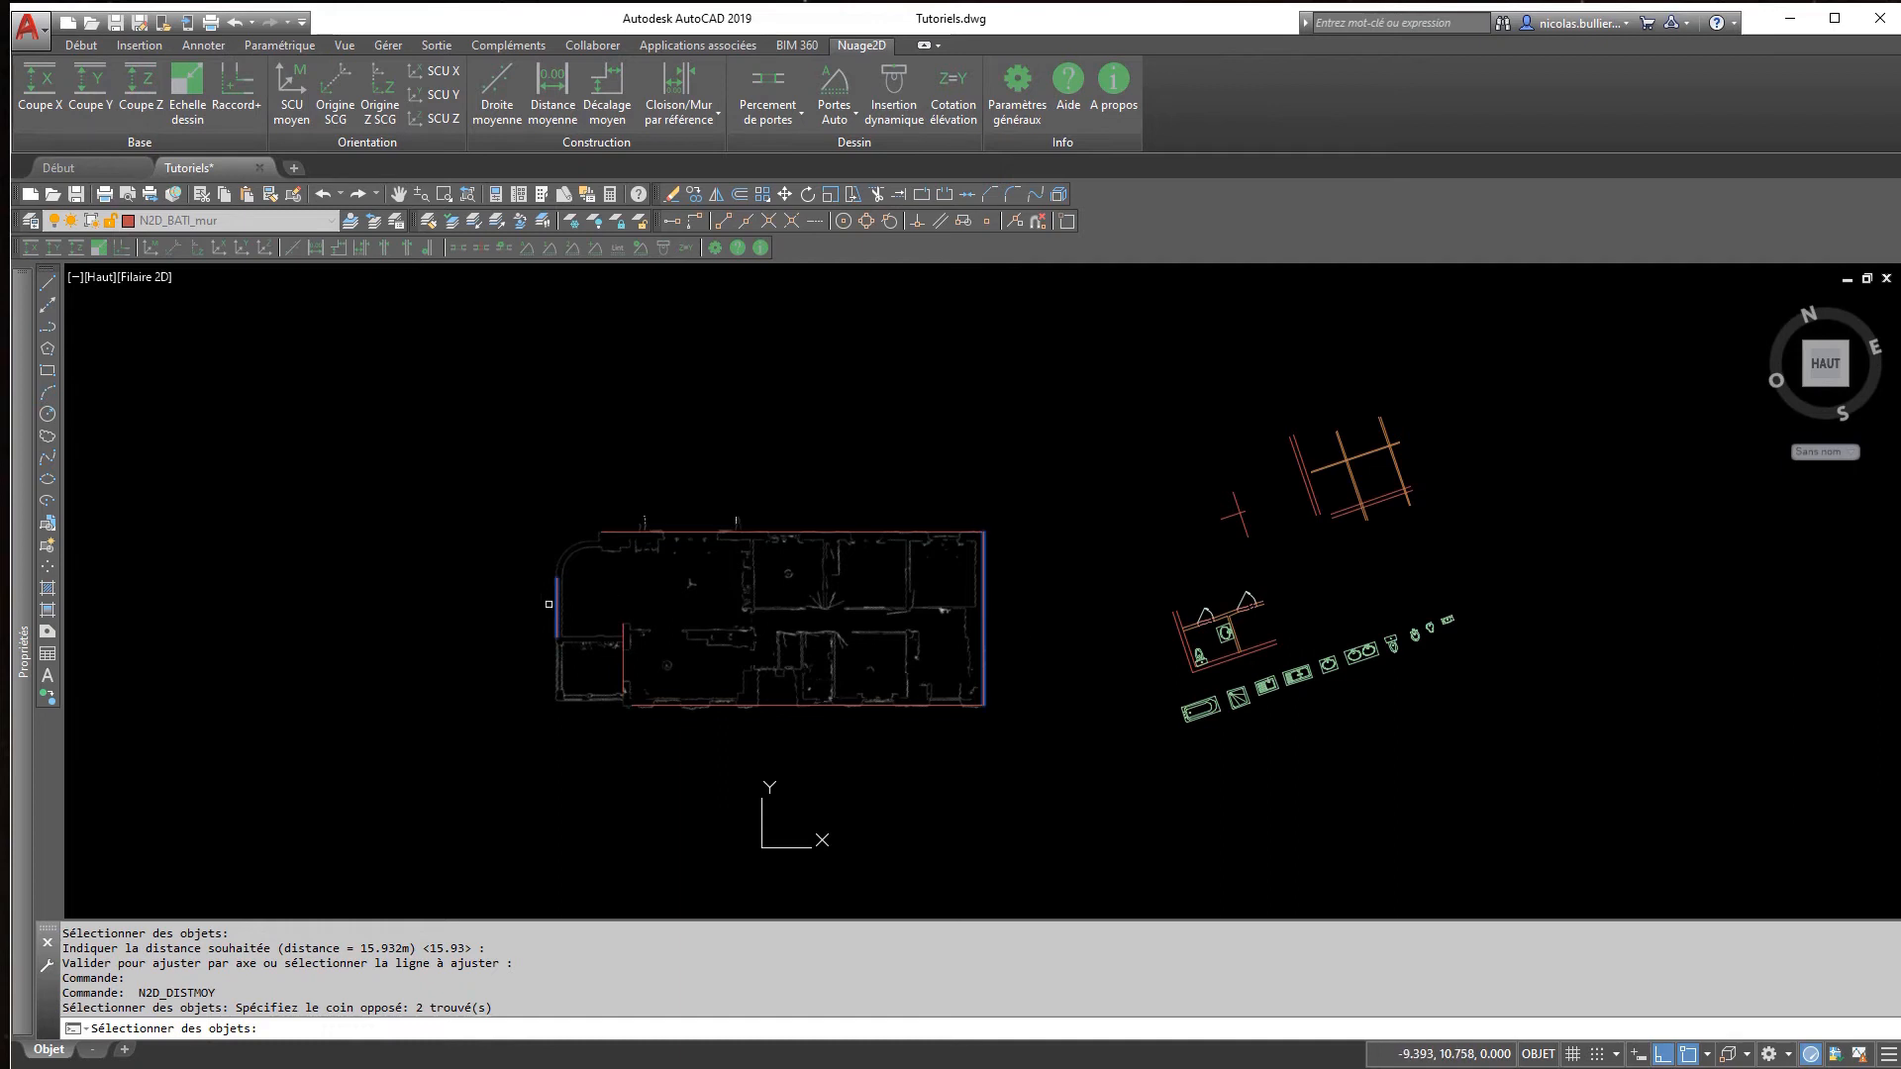
{"action": "key", "text": "Return"}
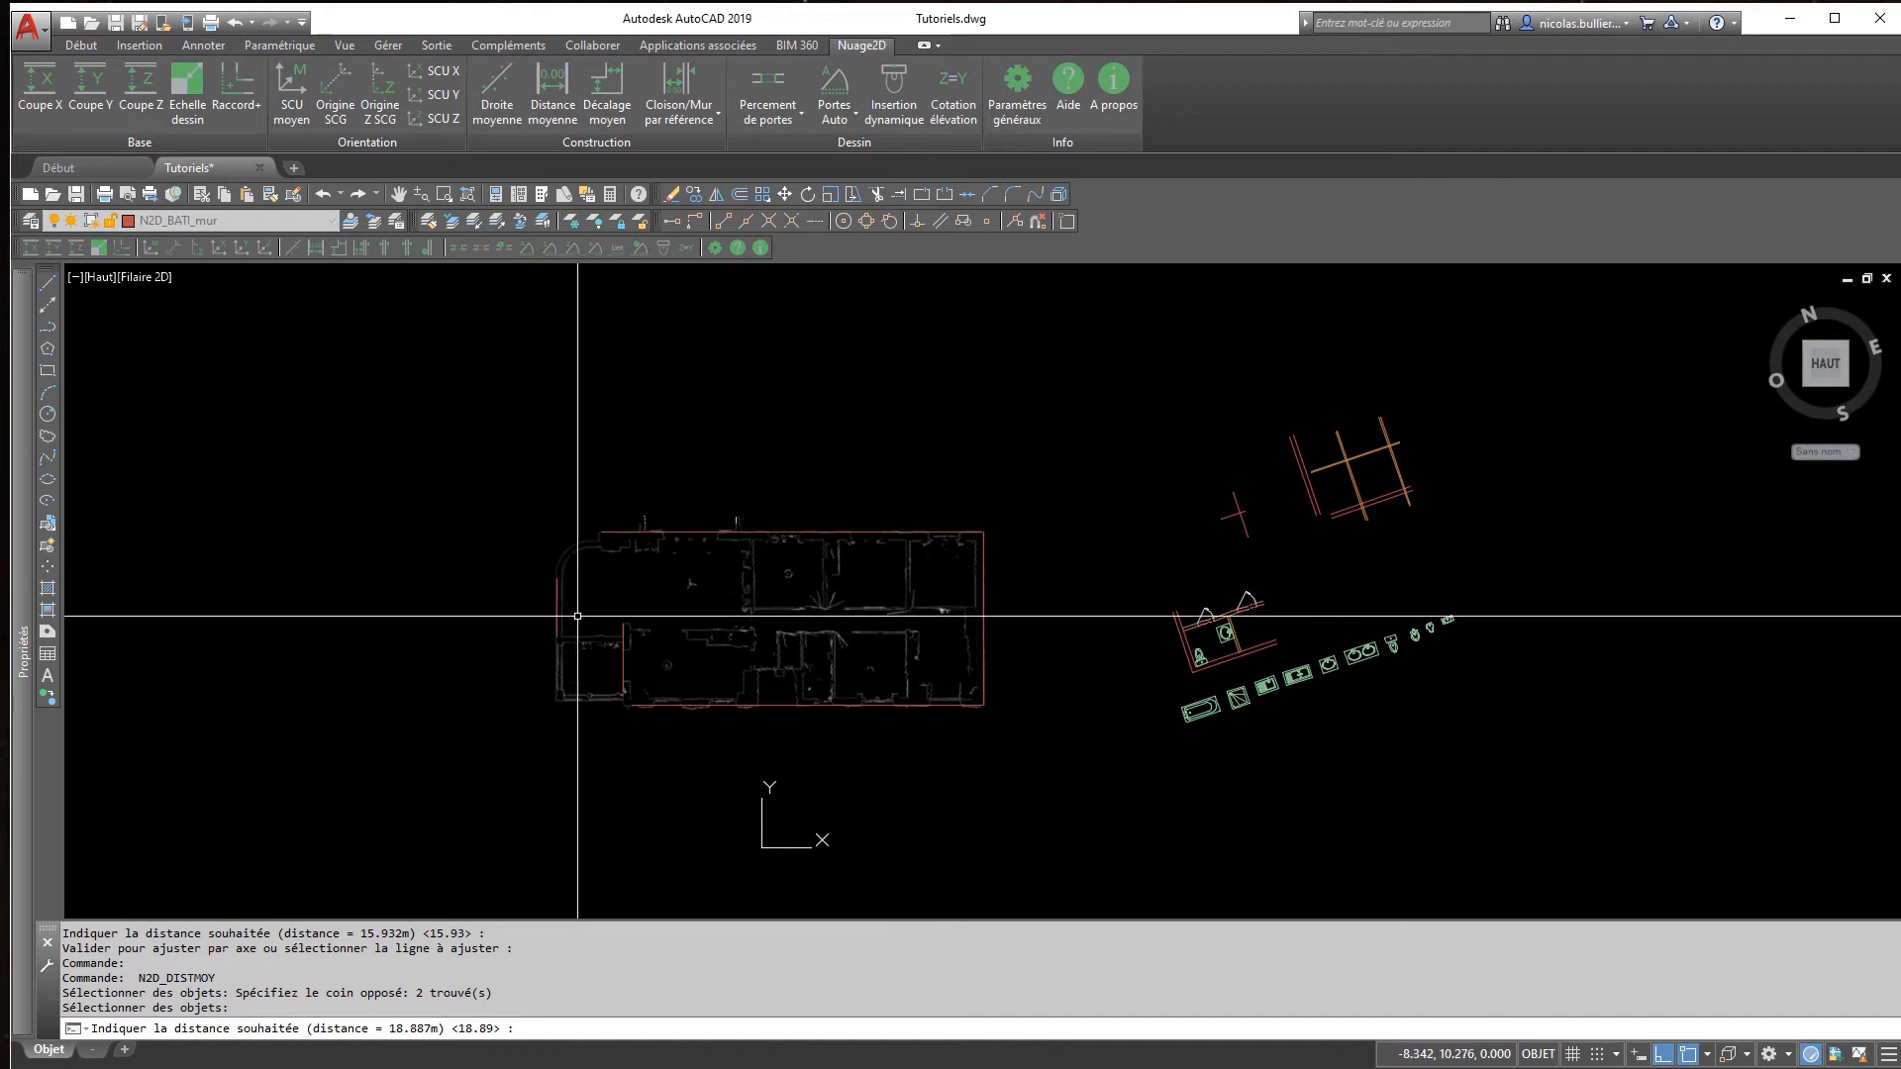
{"action": "key", "text": "Return"}
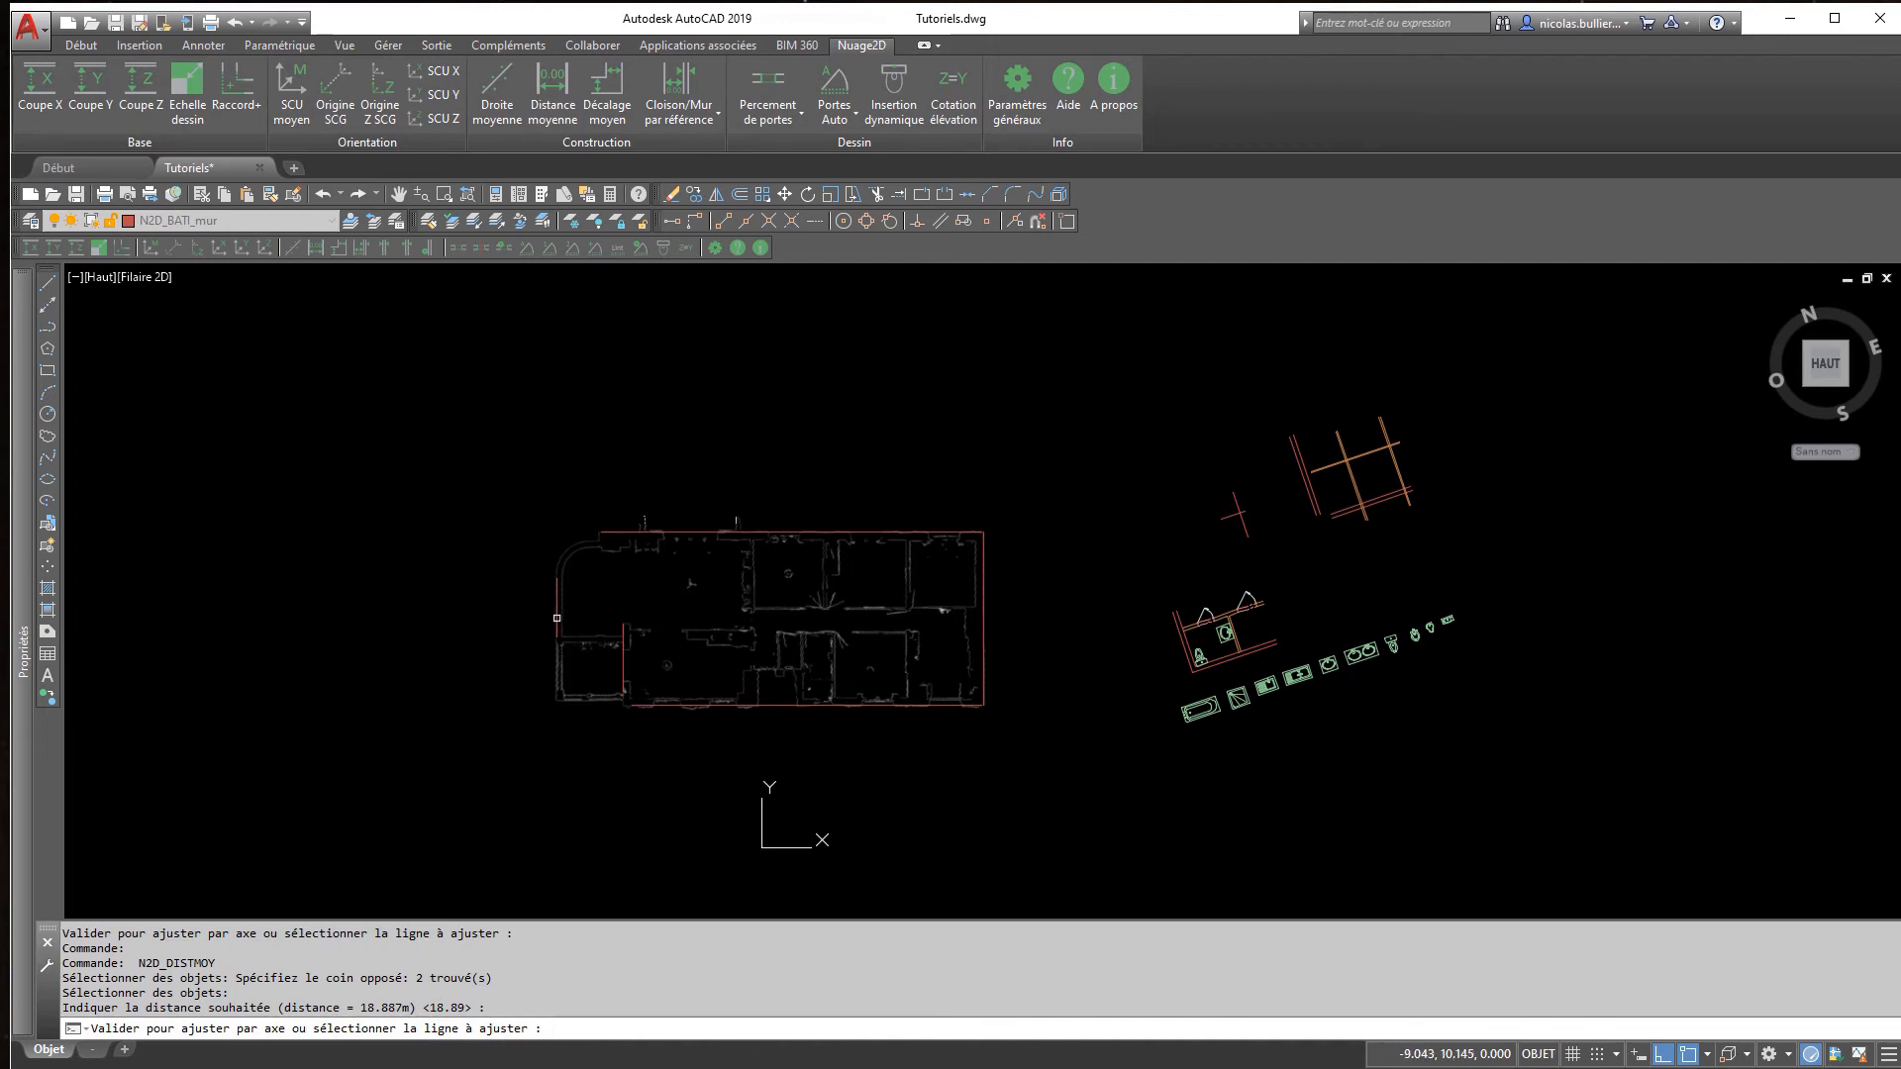
{"action": "key", "text": "Return"}
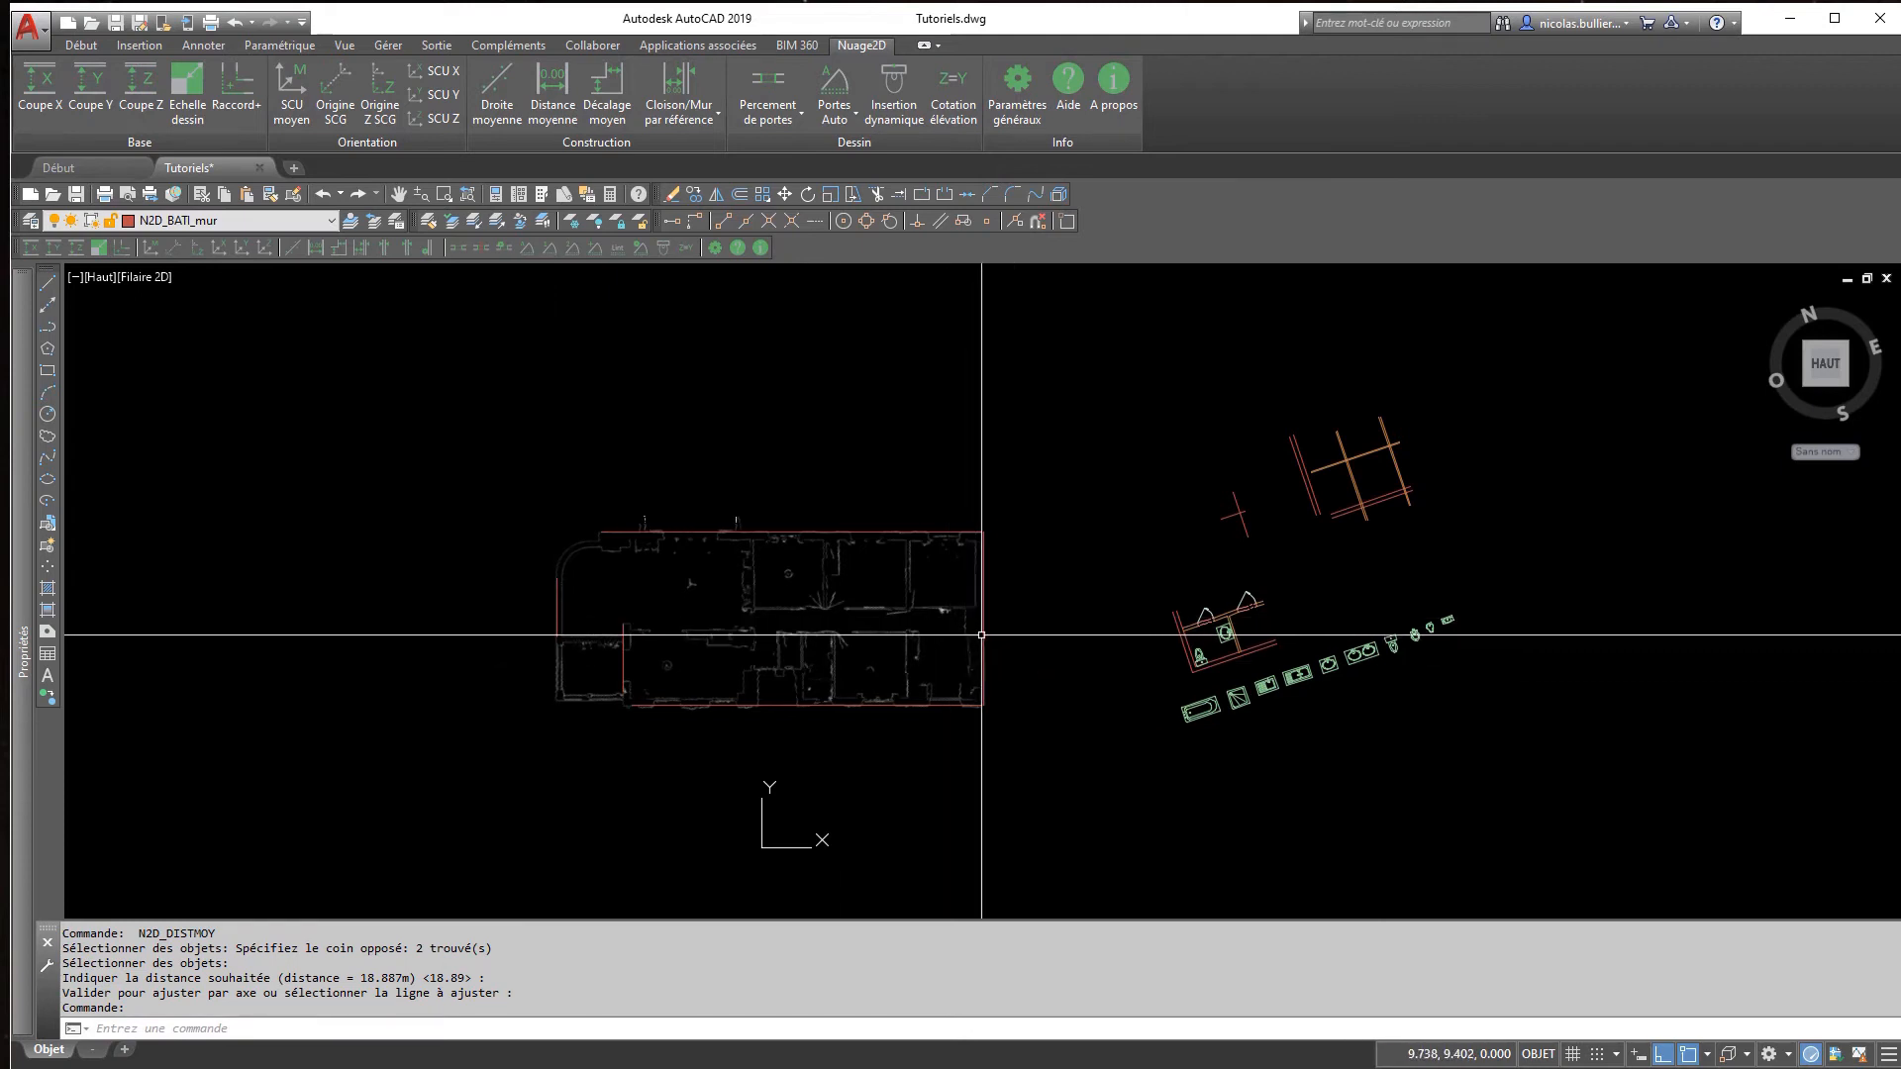
{"action": "left_click", "coordinate": [982, 632]}
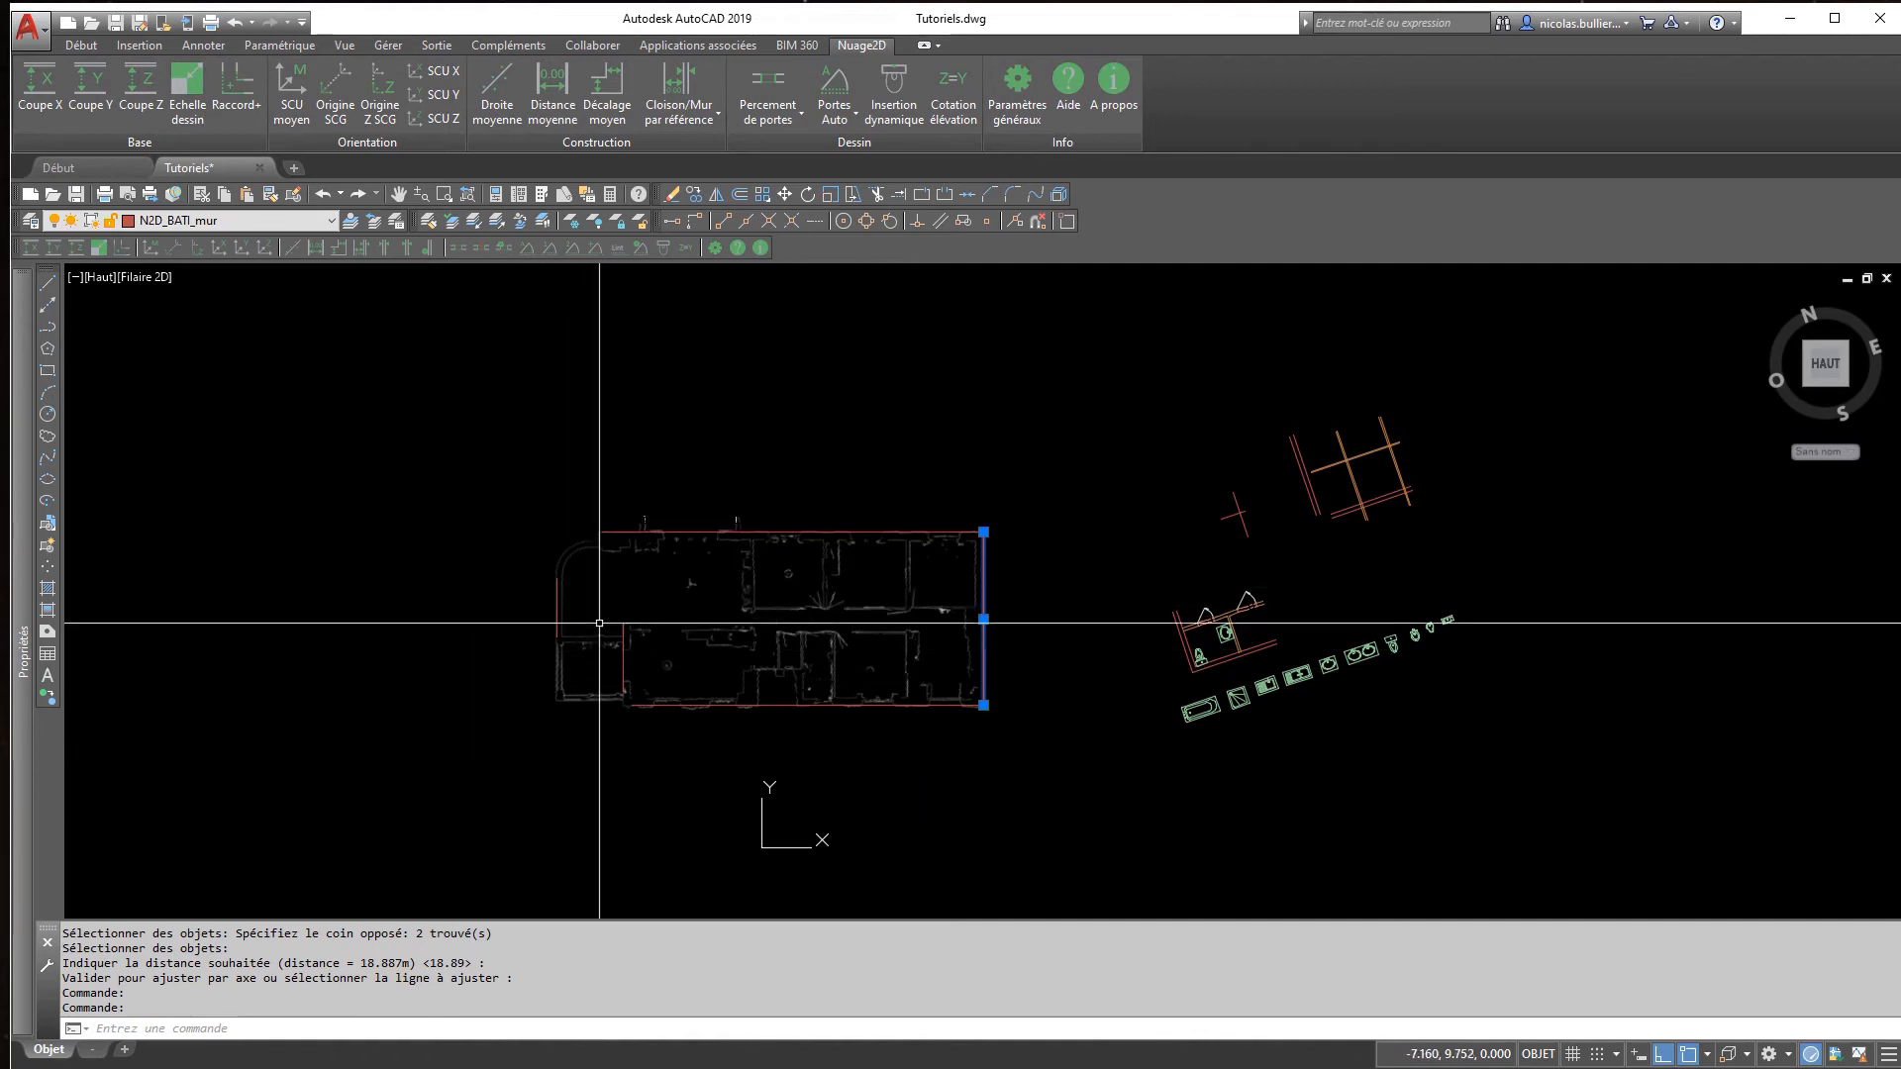
{"action": "key", "text": "Escape"}
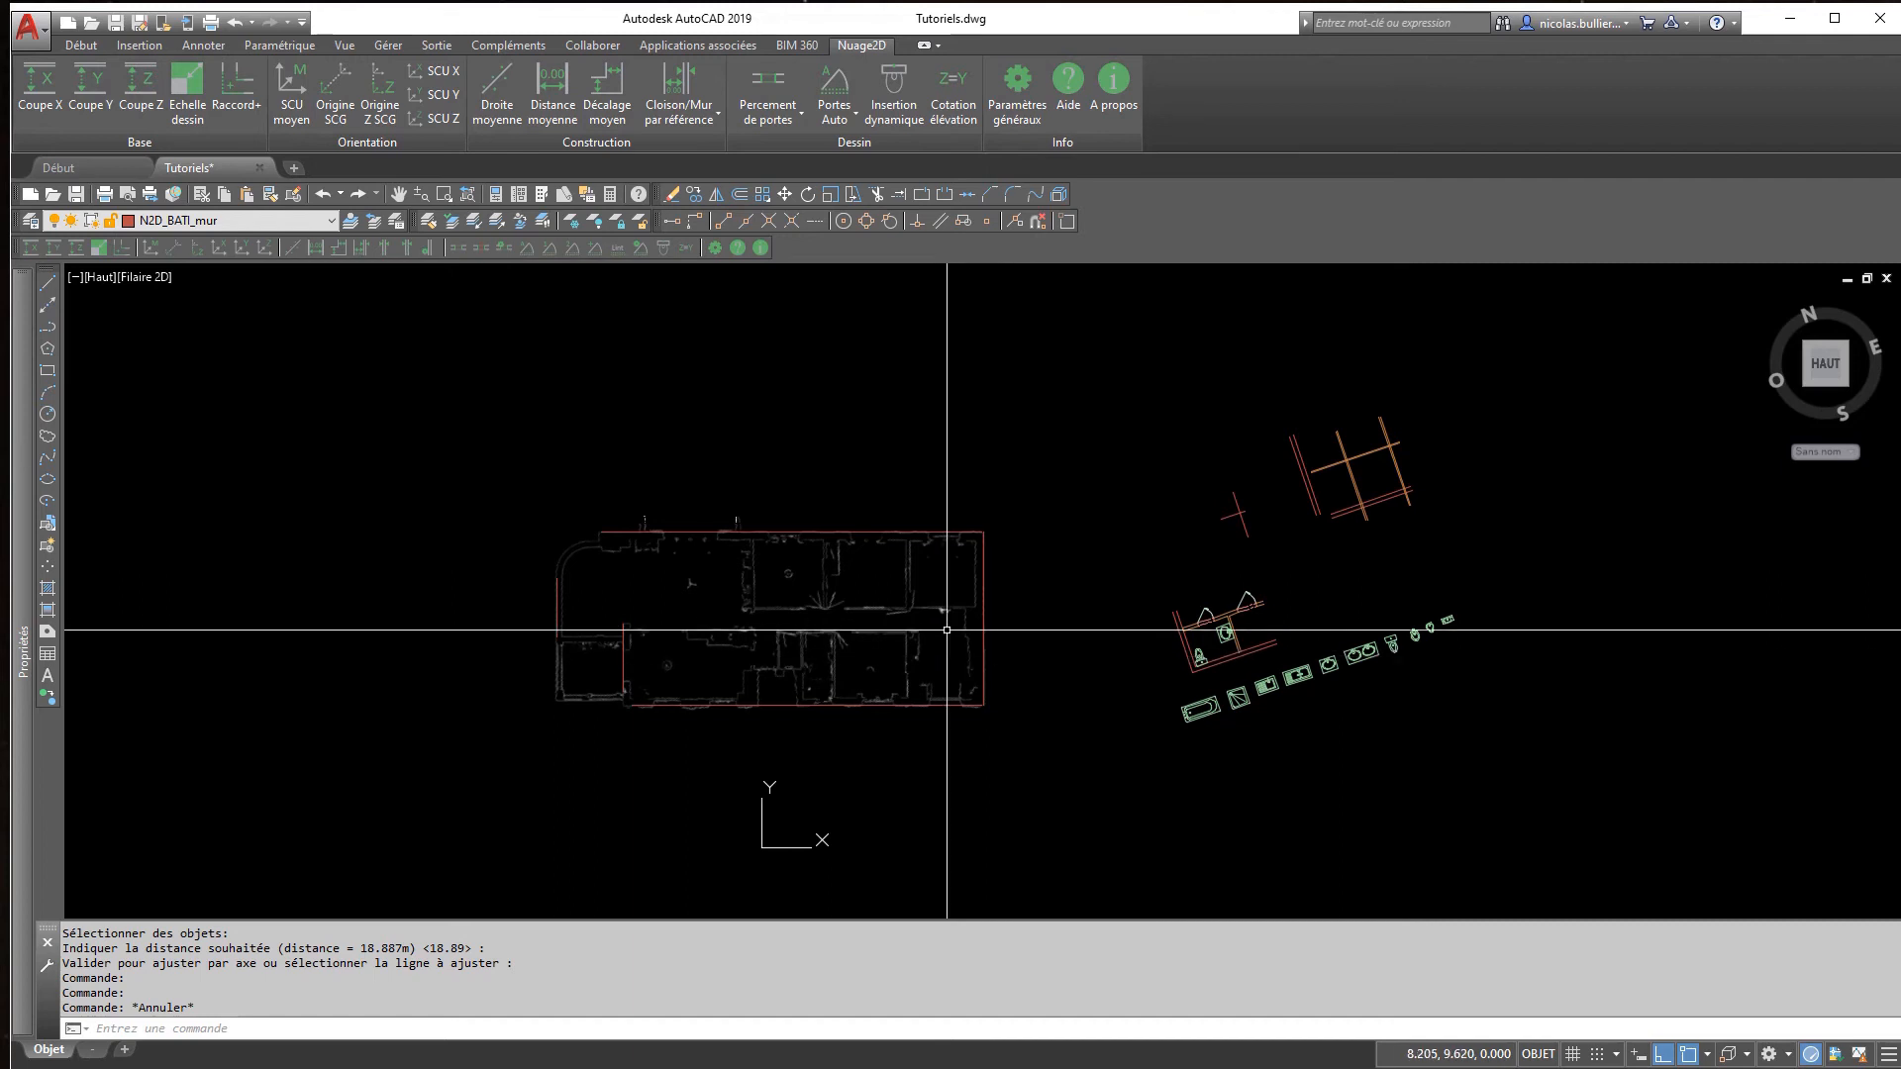
Step: Draw two separate, non-parallel sloping lines west of the building, one above the other, with Ortho off
{"action": "type", "text": "l"}
{"action": "key", "text": "Return"}
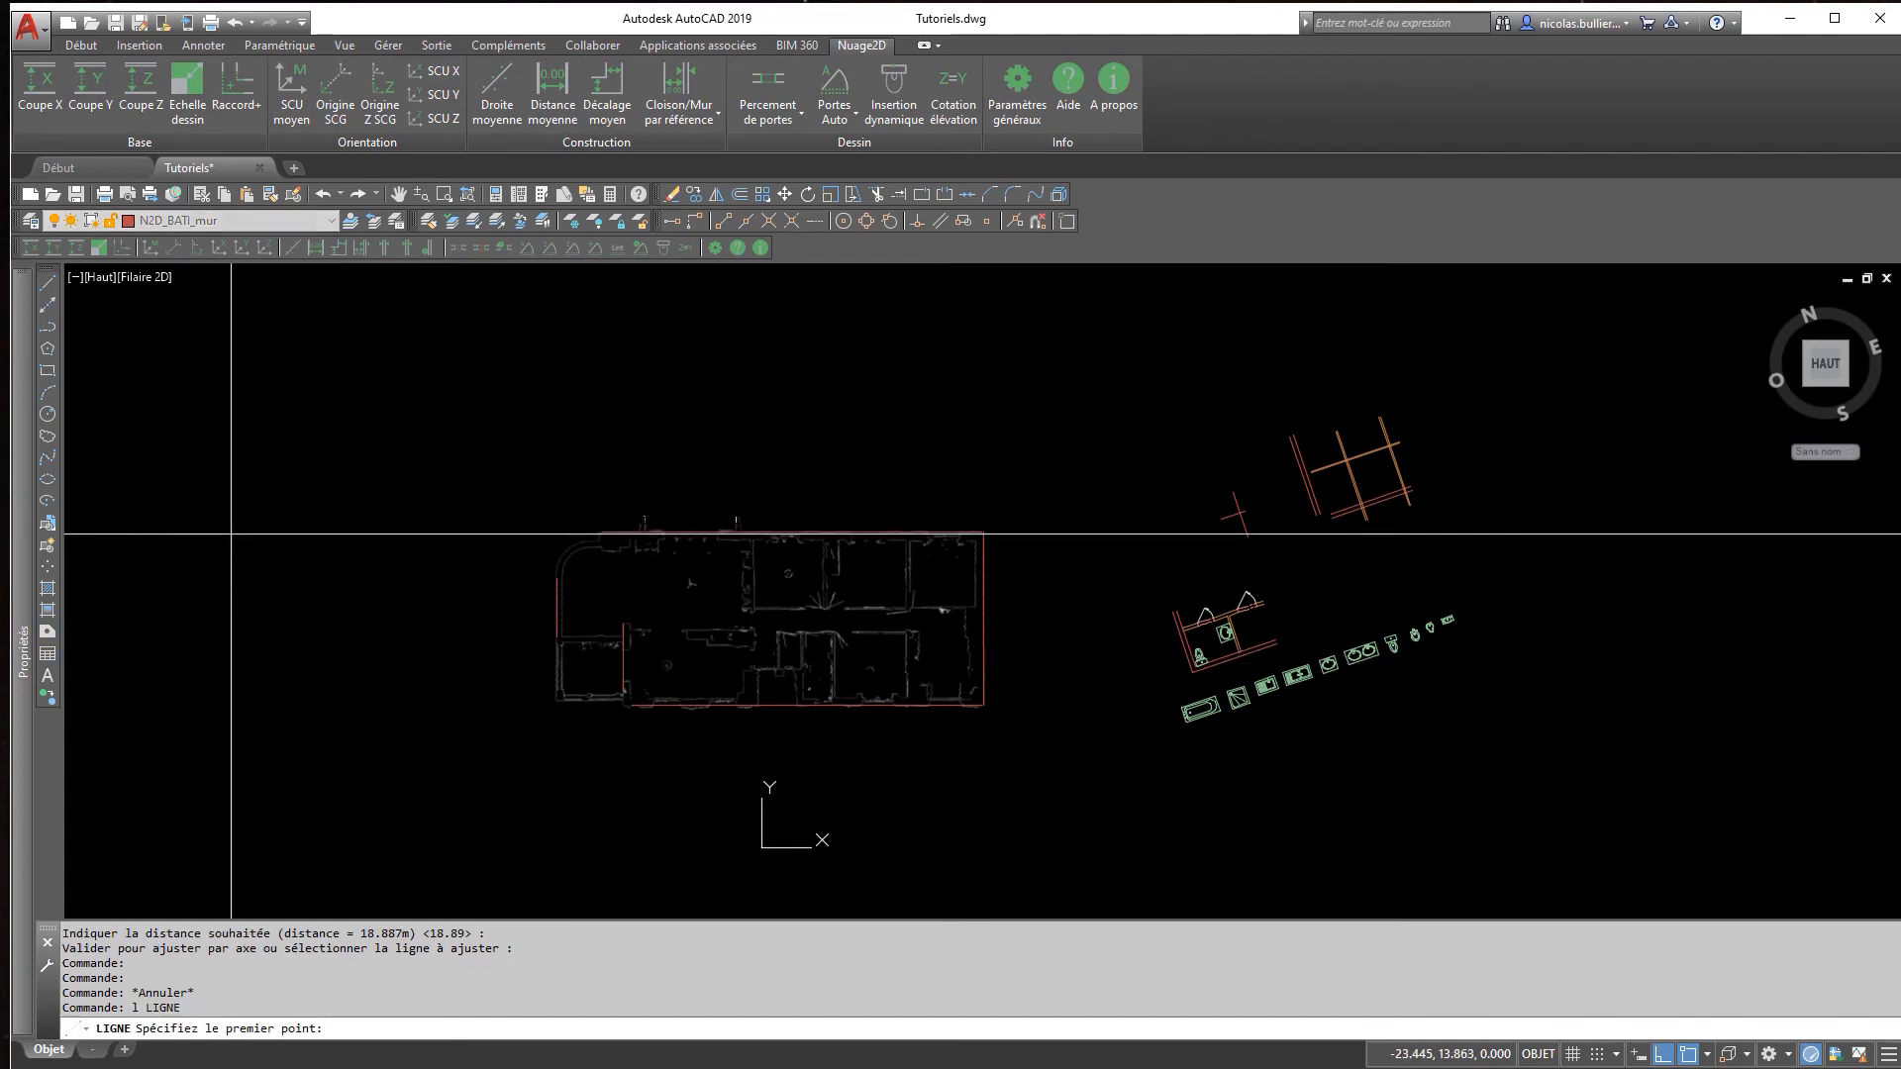
{"action": "left_click", "coordinate": [217, 536]}
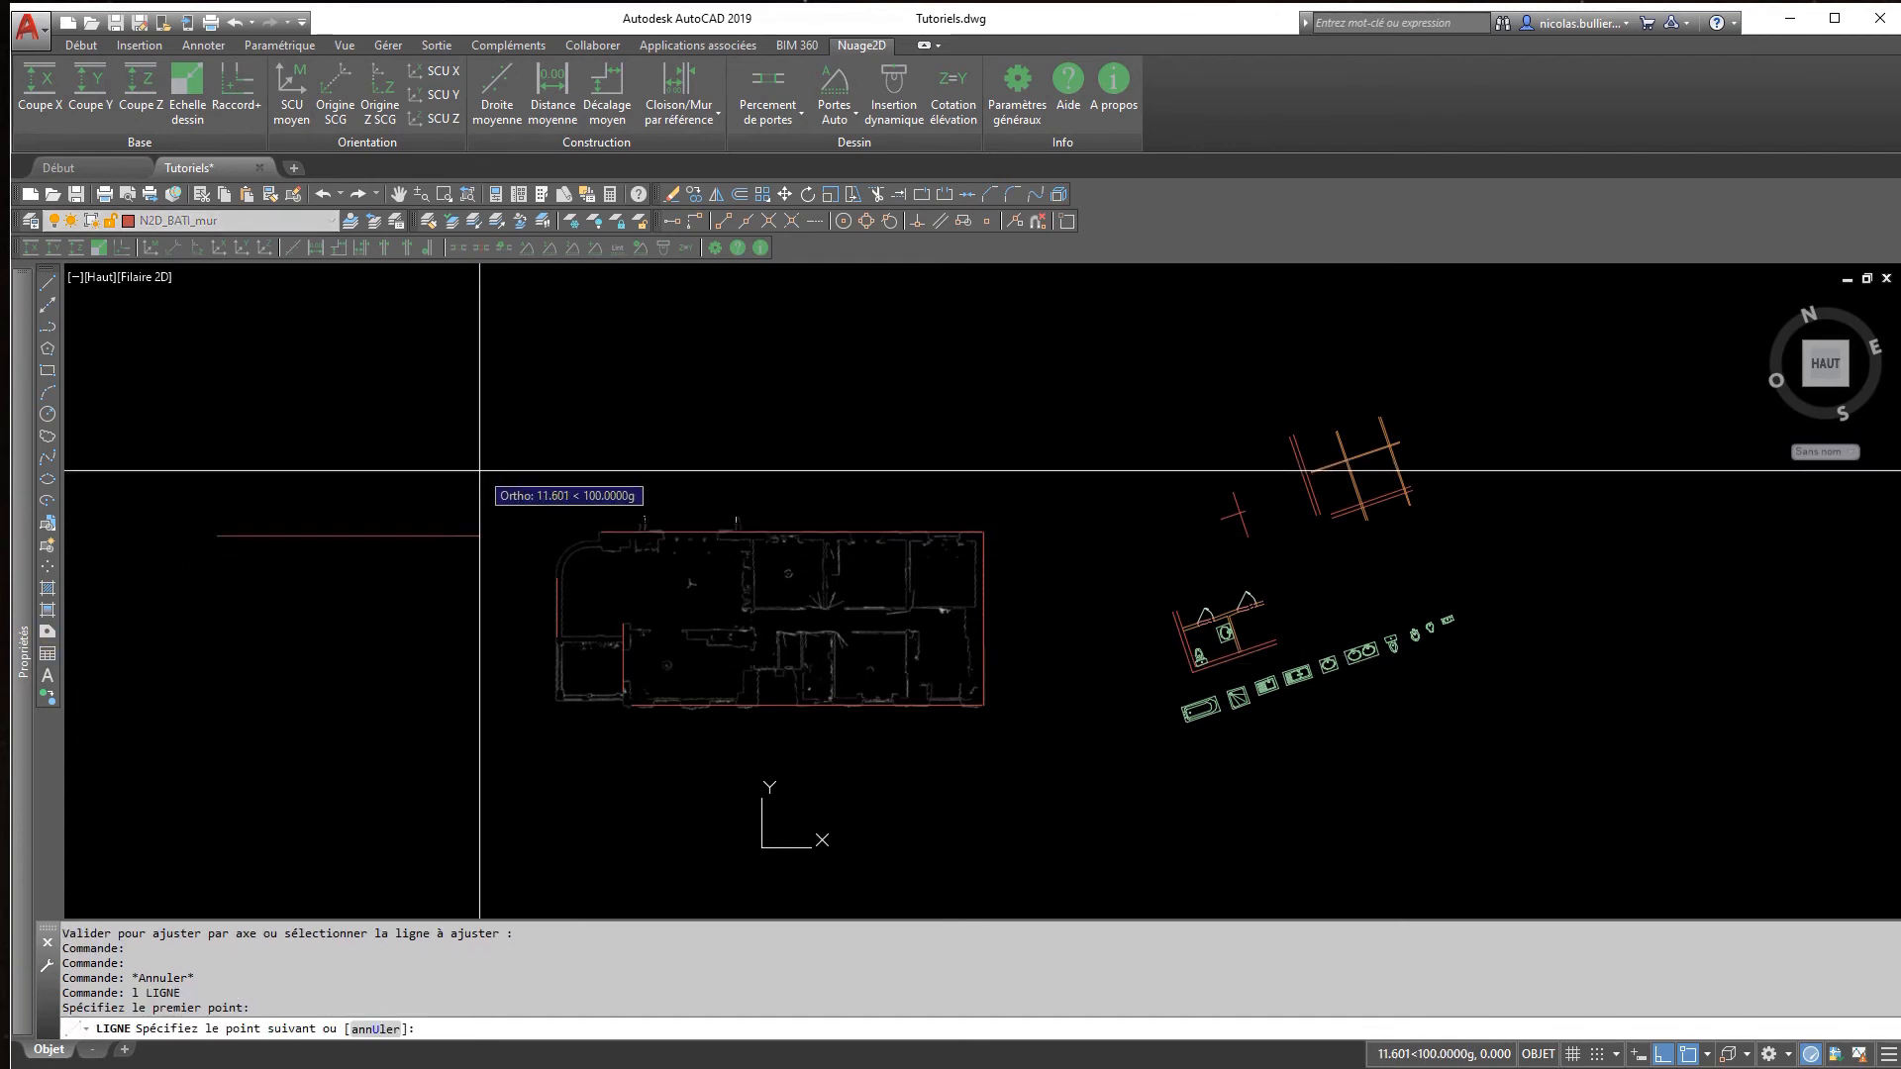
{"action": "key", "text": "F8"}
{"action": "left_click", "coordinate": [440, 492]}
{"action": "key", "text": "Return"}
{"action": "key", "text": "Return"}
{"action": "left_click", "coordinate": [217, 641]}
{"action": "left_click", "coordinate": [472, 625]}
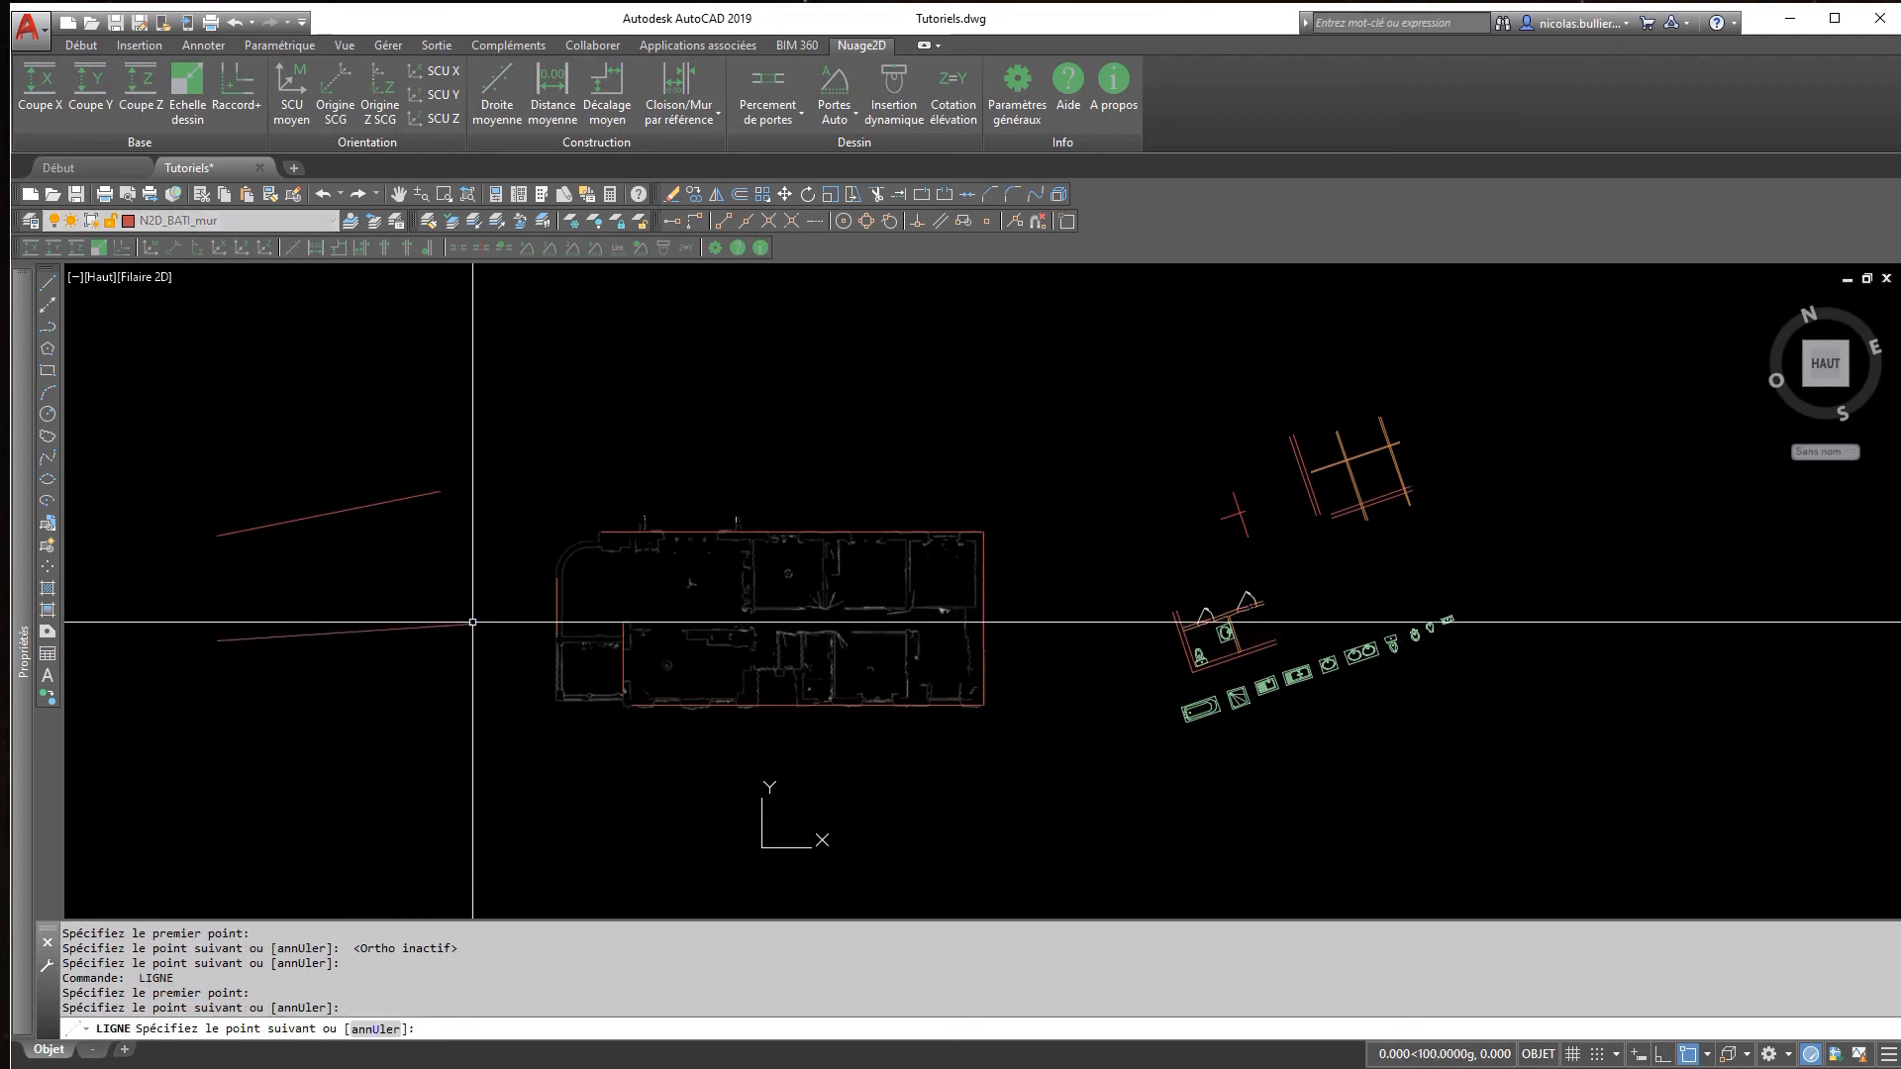
{"action": "key", "text": "Return"}
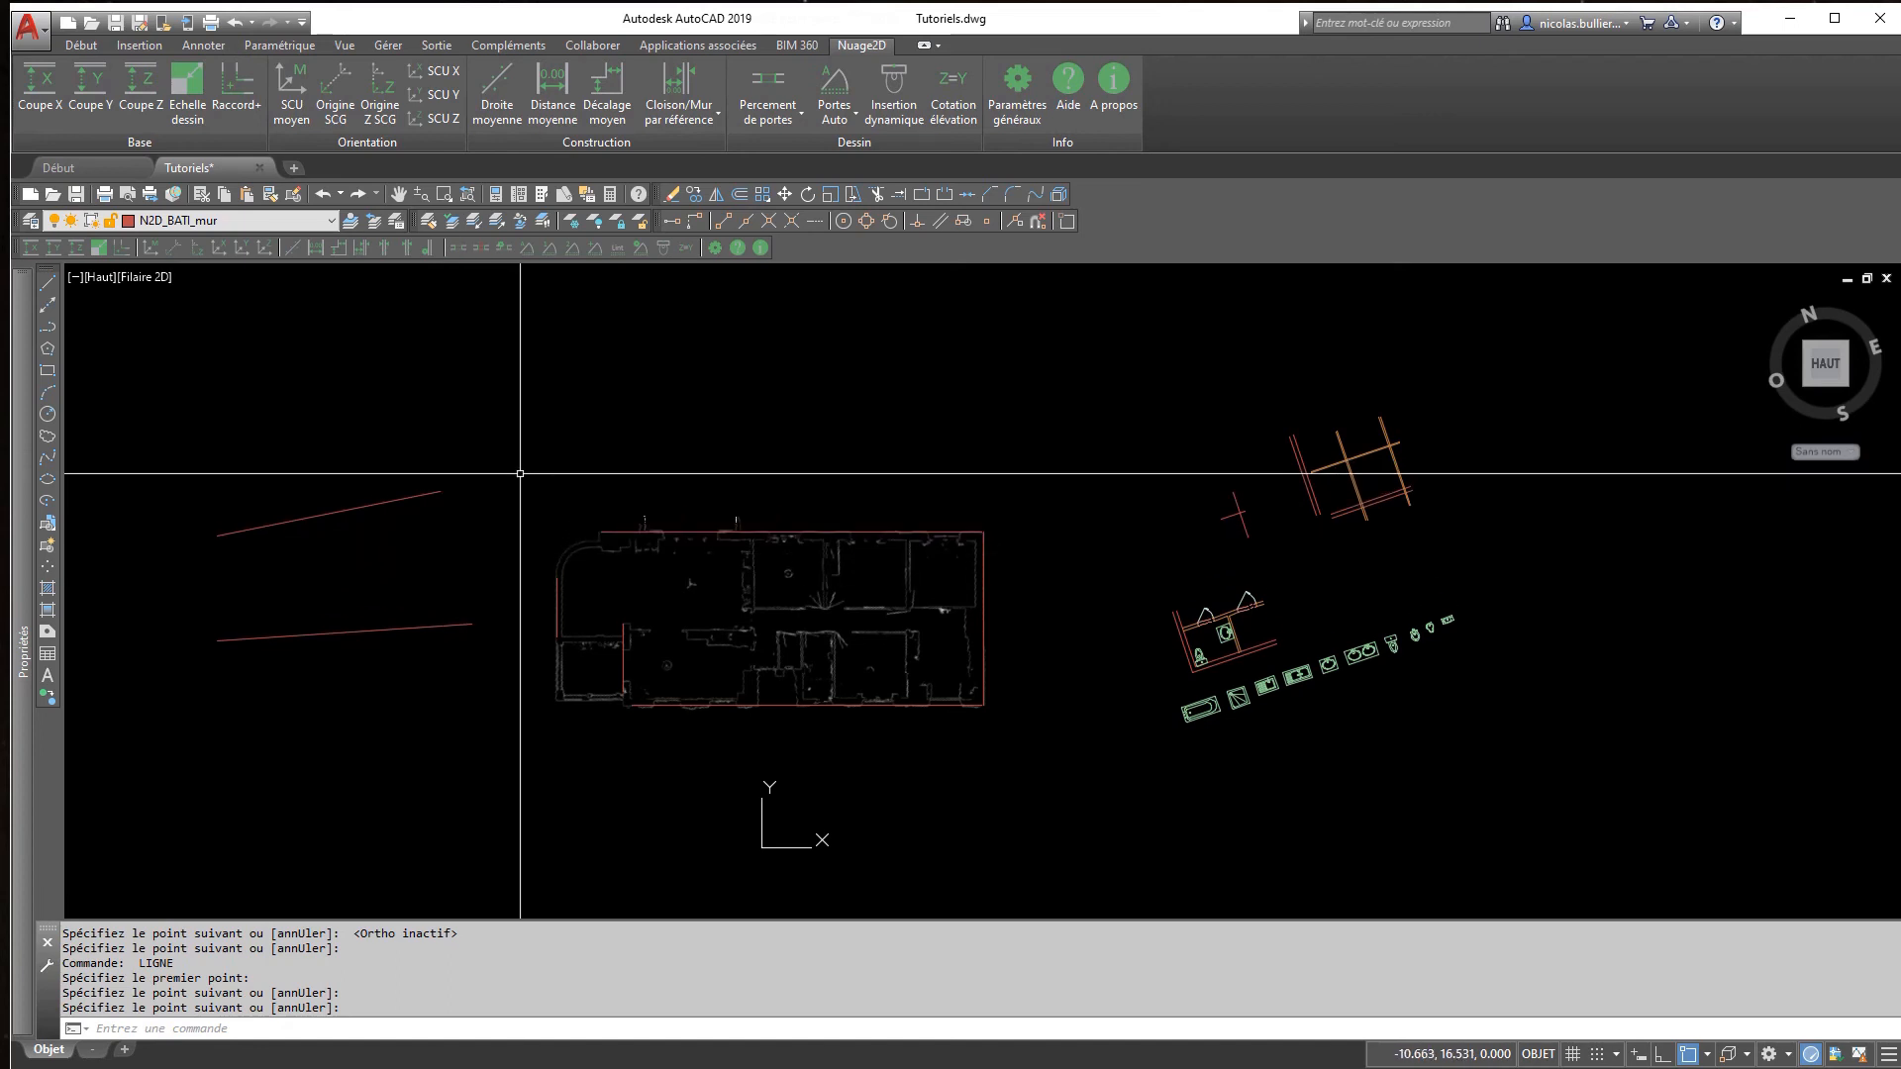
Step: Apply Distance moyenne to the two sloping lines, making them parallel and accepting the proposed 5.27 m distance
{"action": "left_click", "coordinate": [552, 95]}
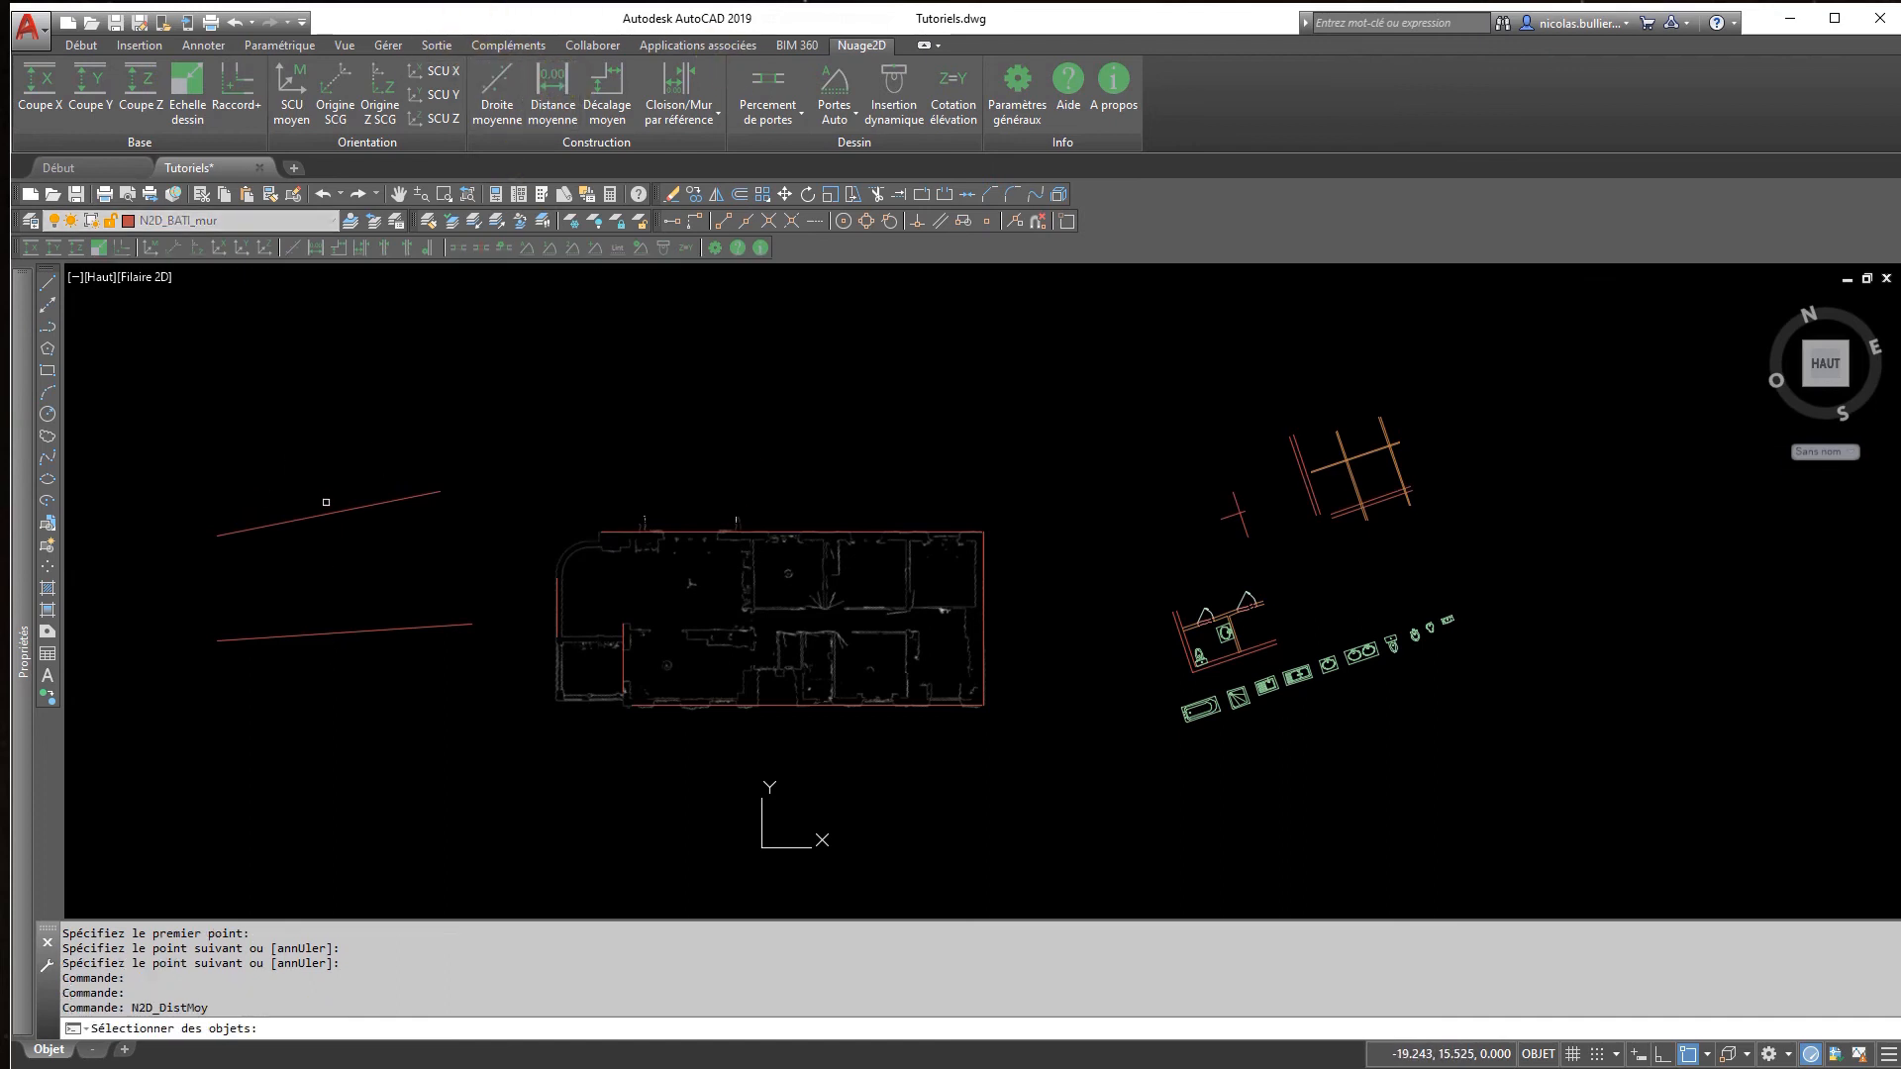
{"action": "left_click", "coordinate": [373, 687]}
{"action": "left_click", "coordinate": [275, 470]}
{"action": "key", "text": "Return"}
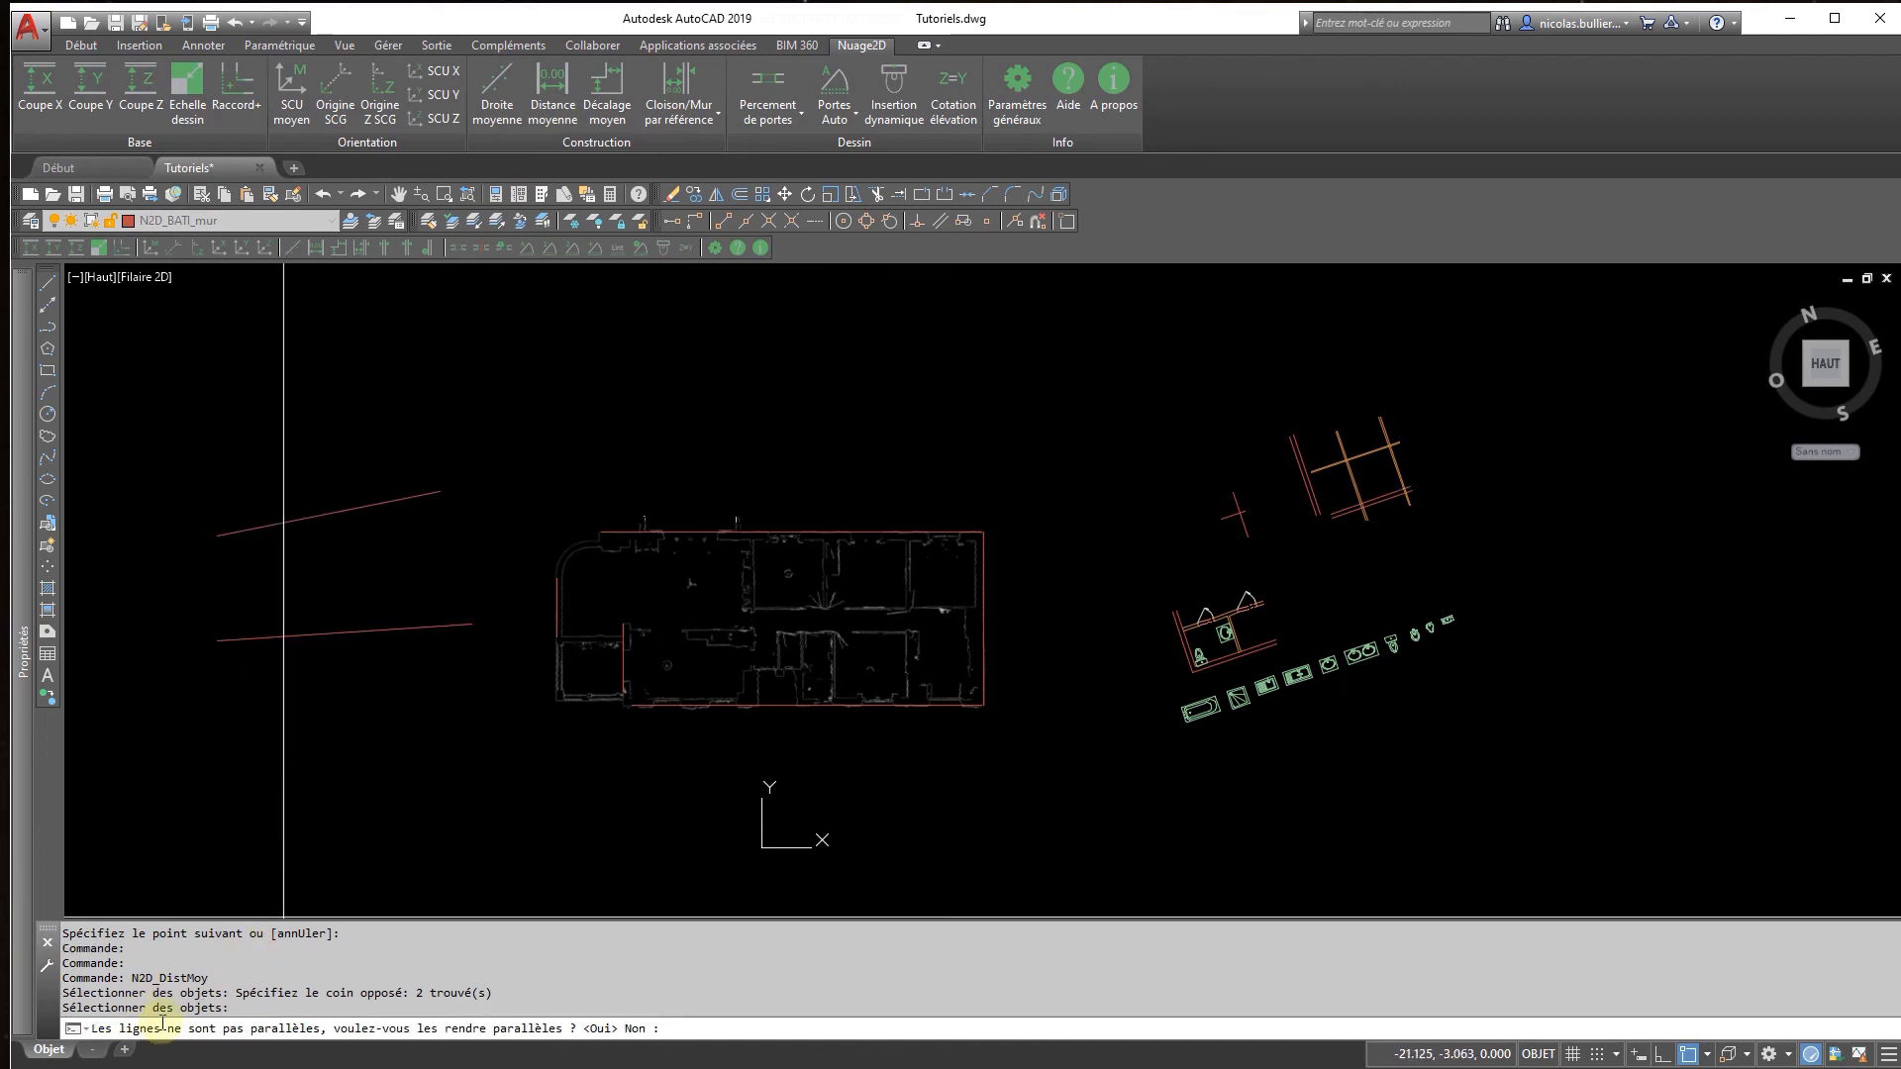
{"action": "left_click", "coordinate": [612, 1027]}
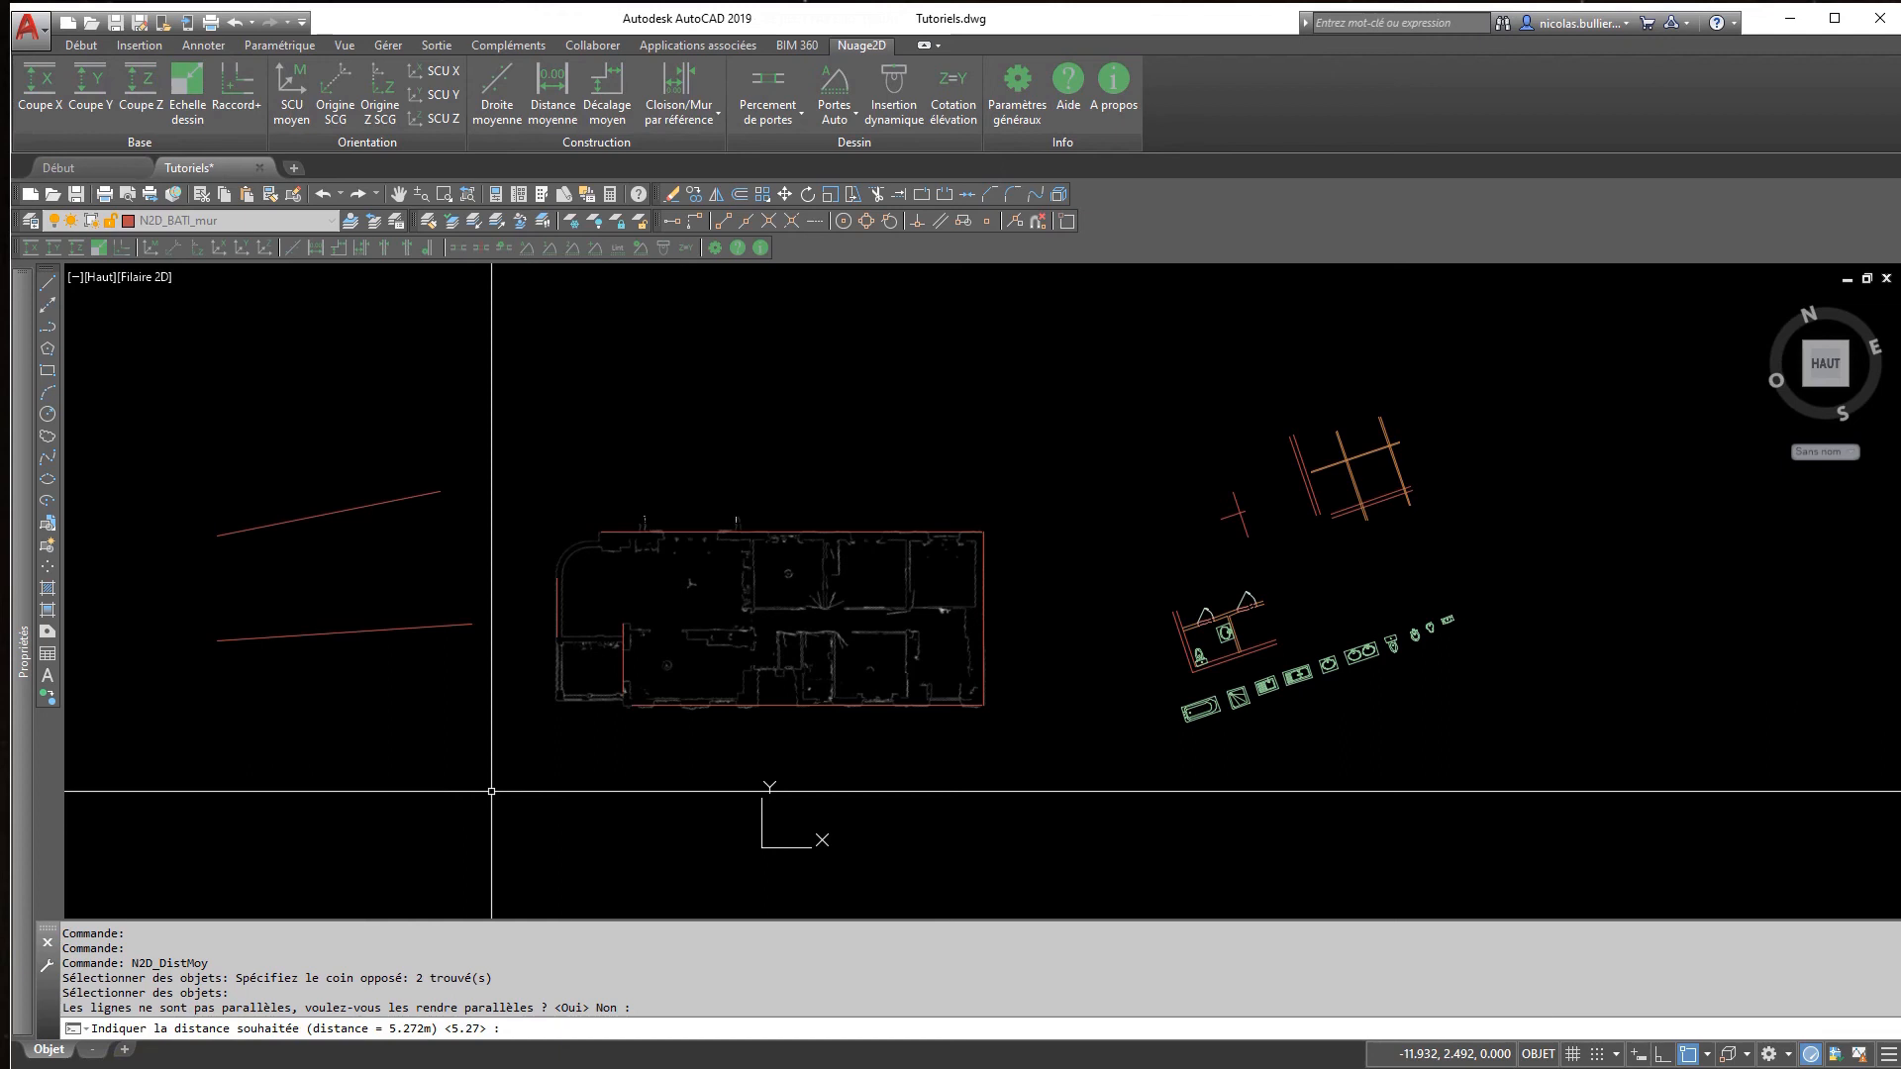
{"action": "key", "text": "Return"}
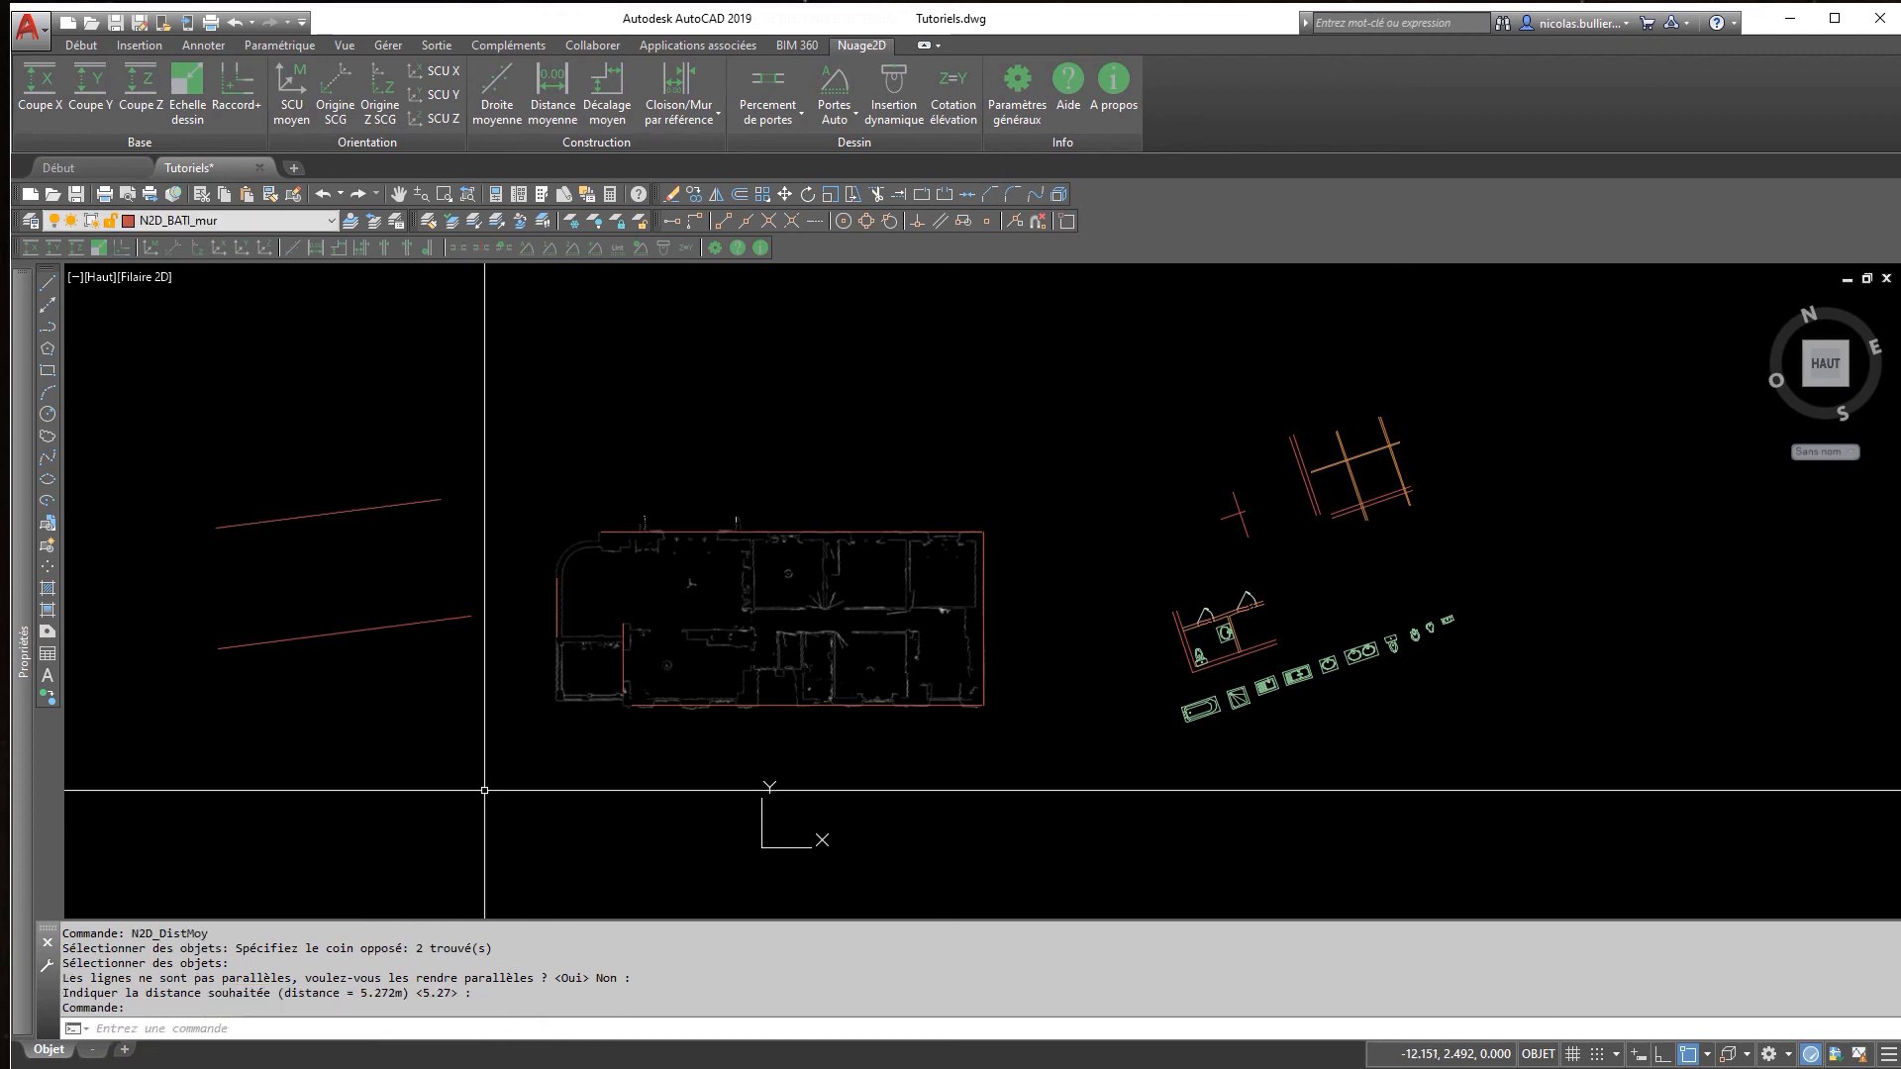
{"action": "left_click", "coordinate": [373, 692]}
{"action": "left_click", "coordinate": [271, 472]}
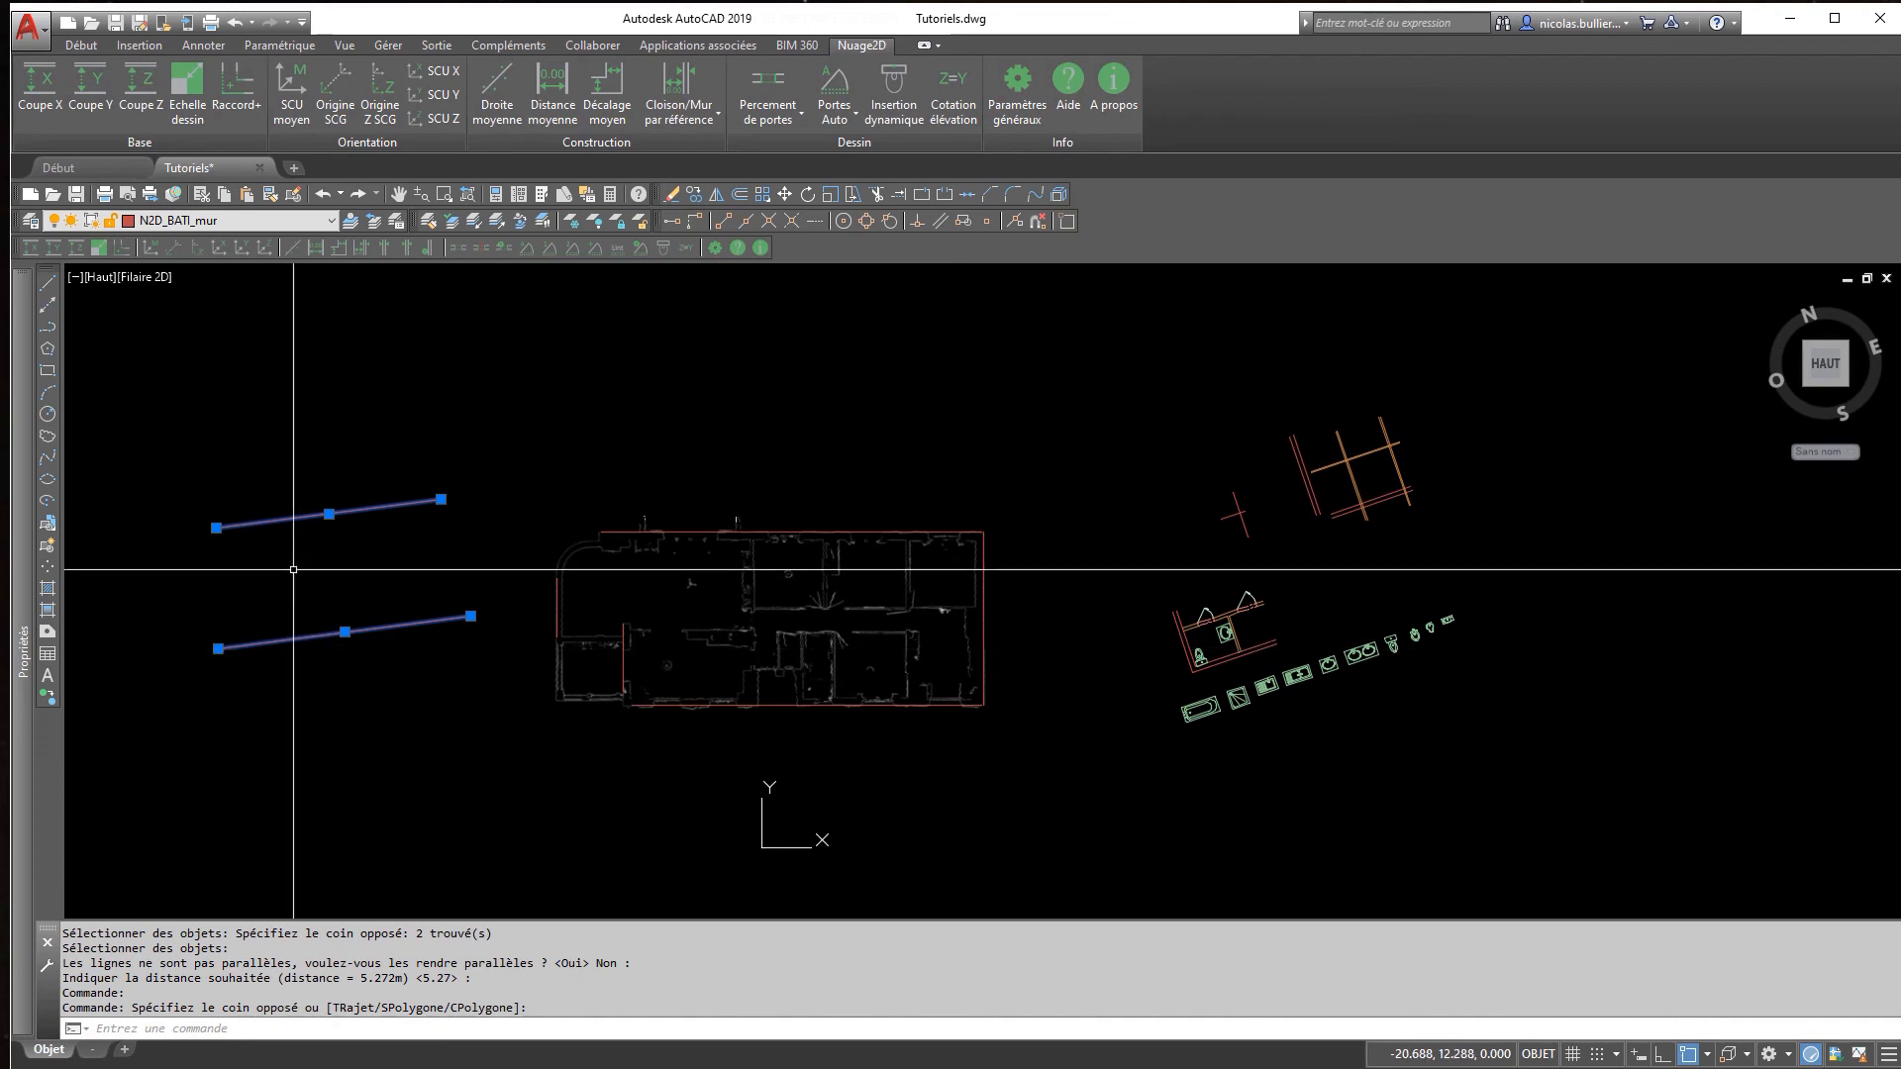
{"action": "key", "text": "Escape"}
{"action": "scroll", "coordinate": [852, 712], "scroll_direction": "down", "scroll_amount": 1}
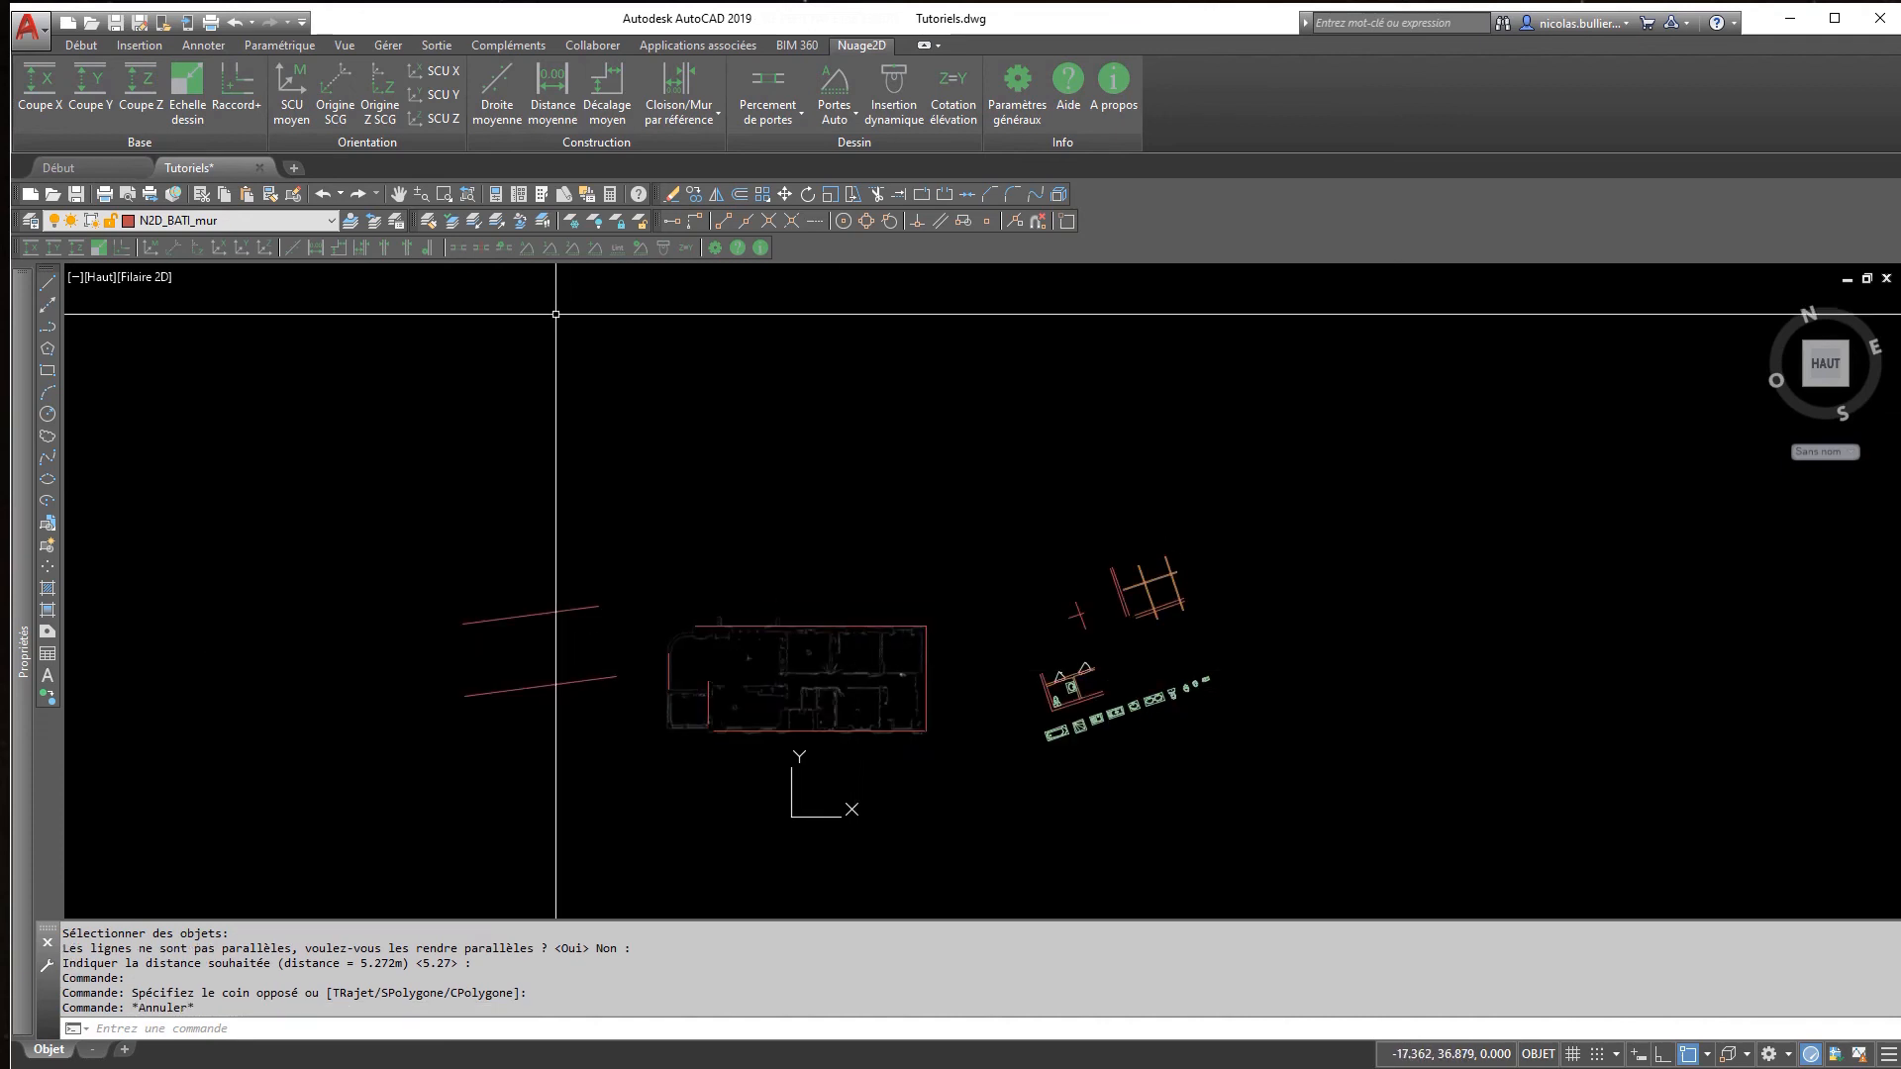